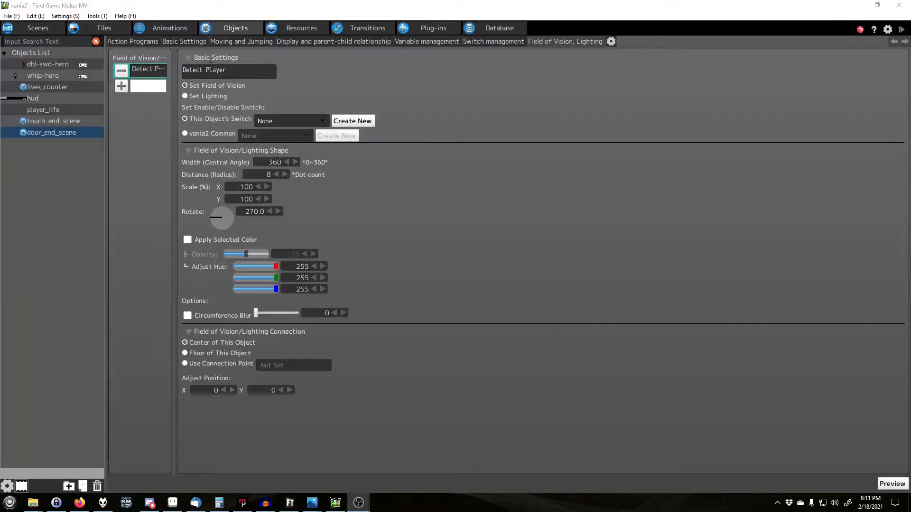
# - View the action program of the door_end_scene object
pyautogui.click(130, 42)
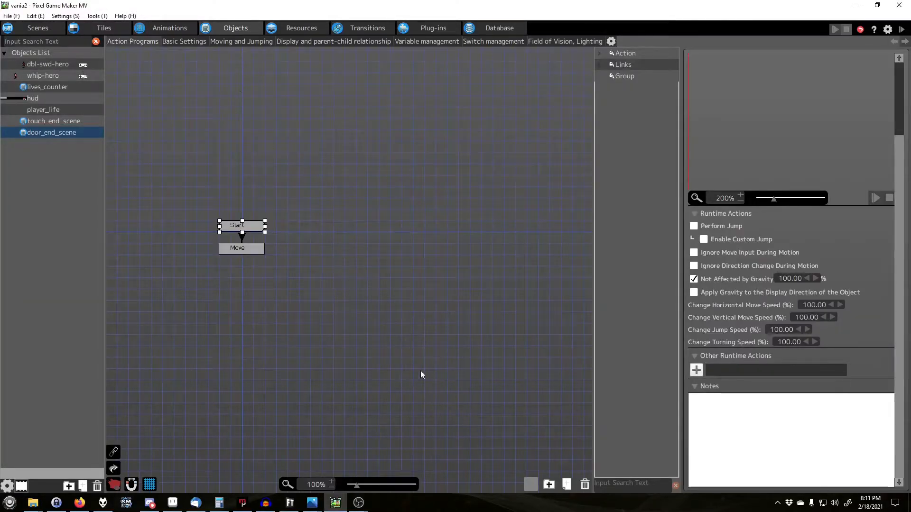
pyautogui.moveTo(263, 159); pyautogui.dragTo(374, 177, button='middle')
pyautogui.click(384, 178)
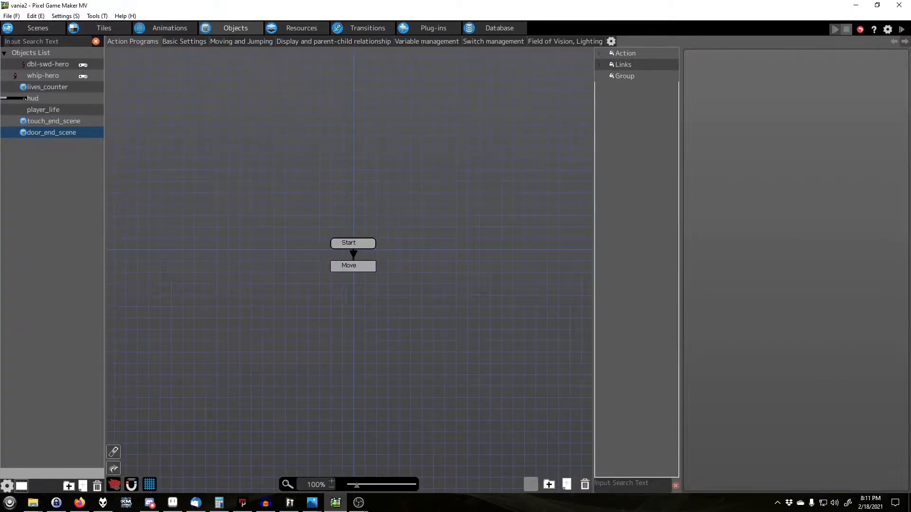
# - Open the scene layout and inspect the group B starting point and the area around the group A starting point
pyautogui.click(38, 28)
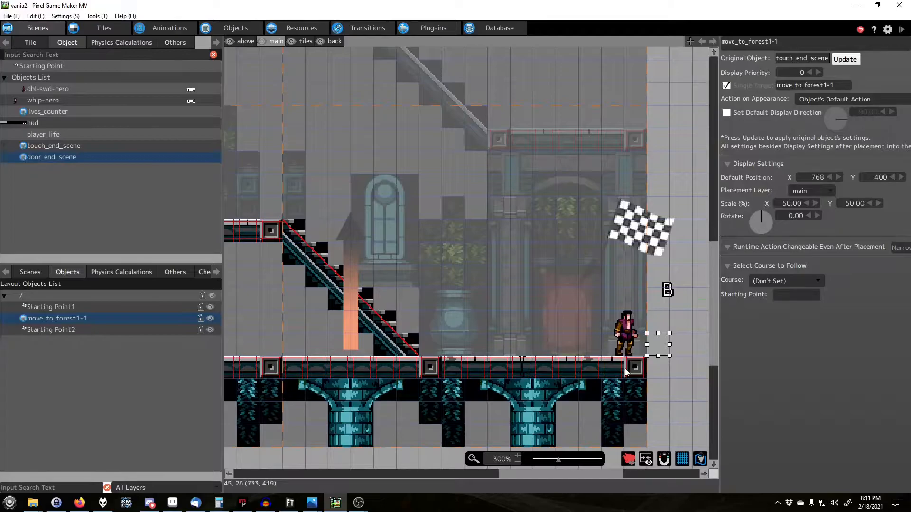
pyautogui.click(628, 332)
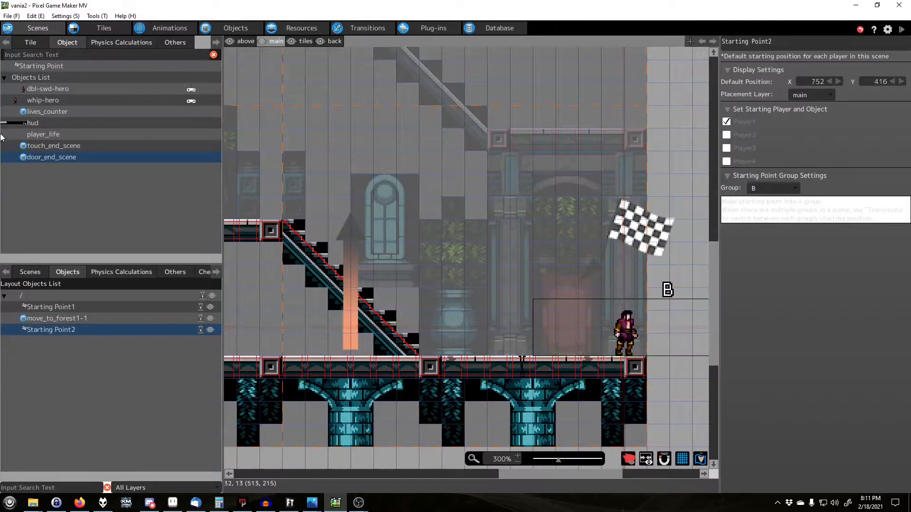
pyautogui.click(664, 82)
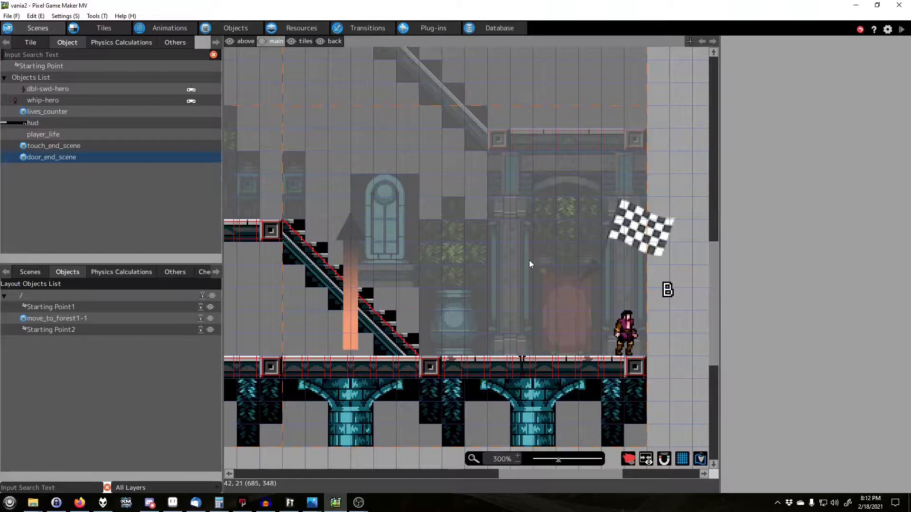
pyautogui.moveTo(550, 475); pyautogui.dragTo(365, 471)
pyautogui.moveTo(714, 269); pyautogui.dragTo(712, 215)
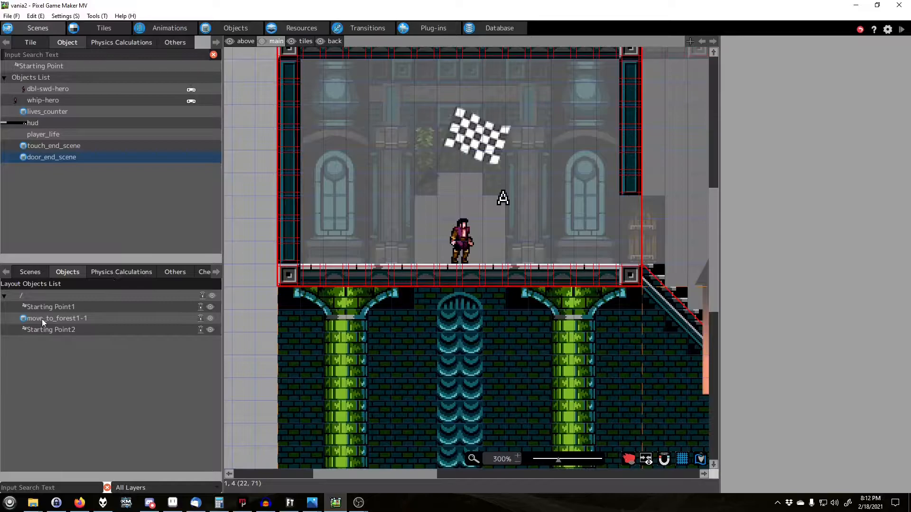
# - Locate the move_to_forest1-1 object in the scene and compare its placement with the starting points
pyautogui.click(54, 319)
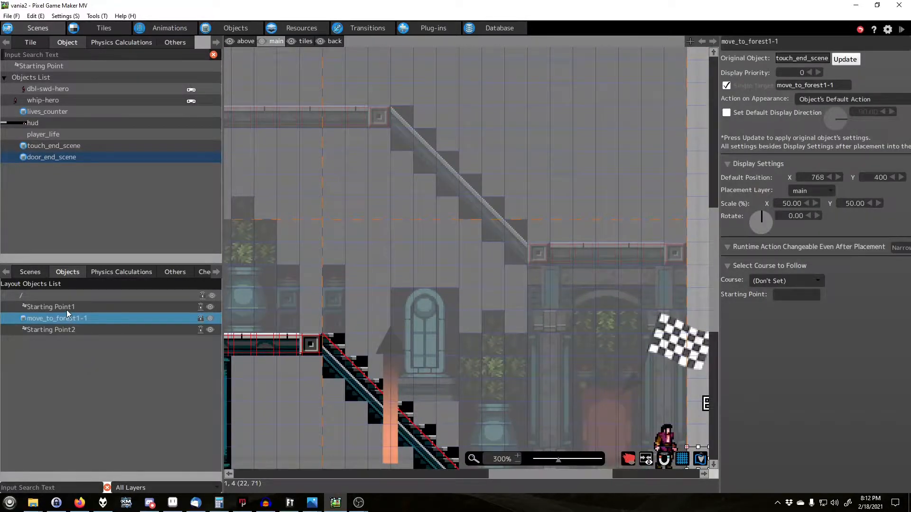
pyautogui.click(66, 309)
pyautogui.click(68, 323)
pyautogui.moveTo(715, 275); pyautogui.dragTo(715, 302)
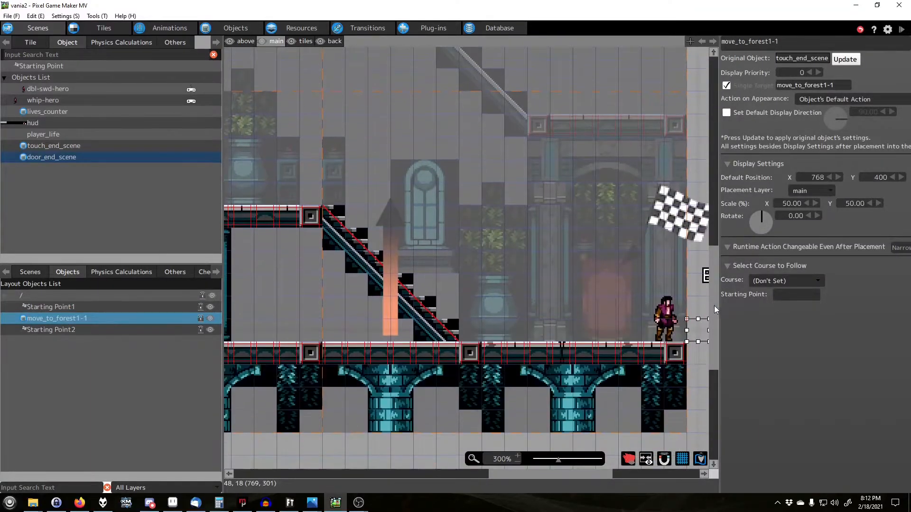
pyautogui.click(693, 331)
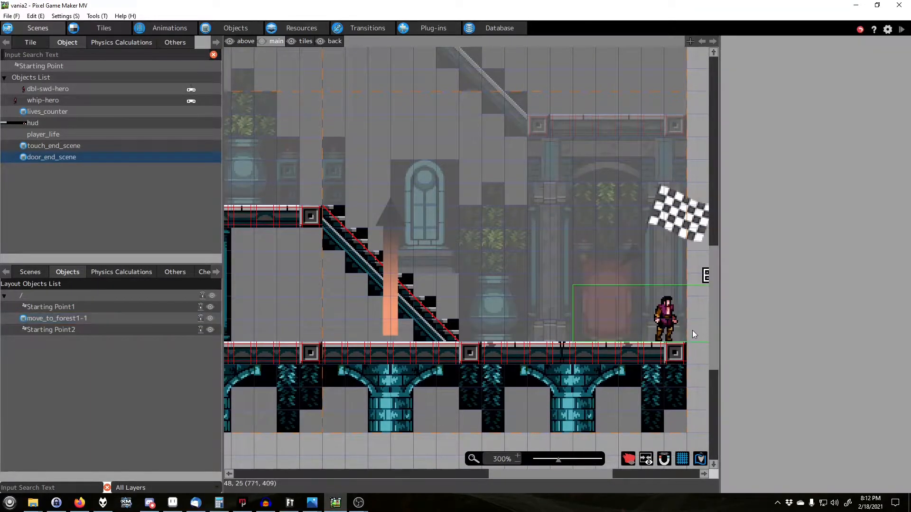
# - Update the placed move_to_forest1-1 object with the settings of its original object, touch_end_scene
pyautogui.press('Up')
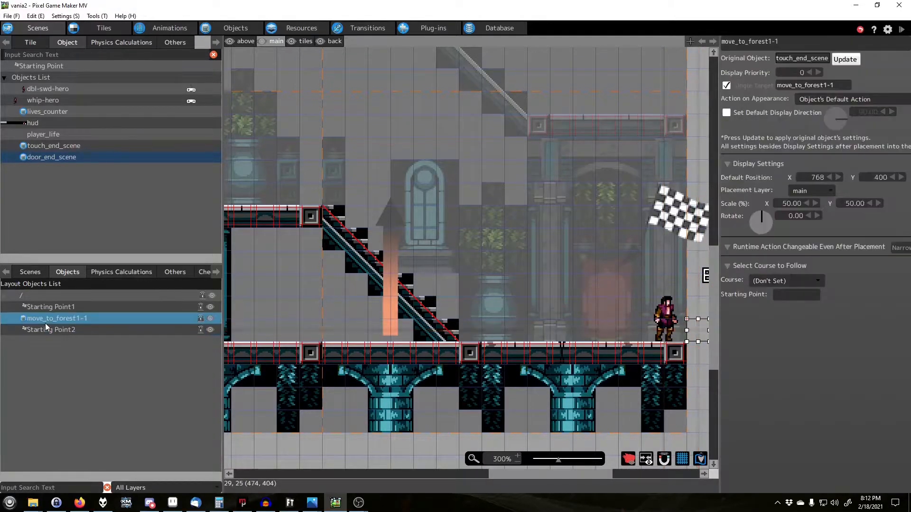
pyautogui.click(848, 60)
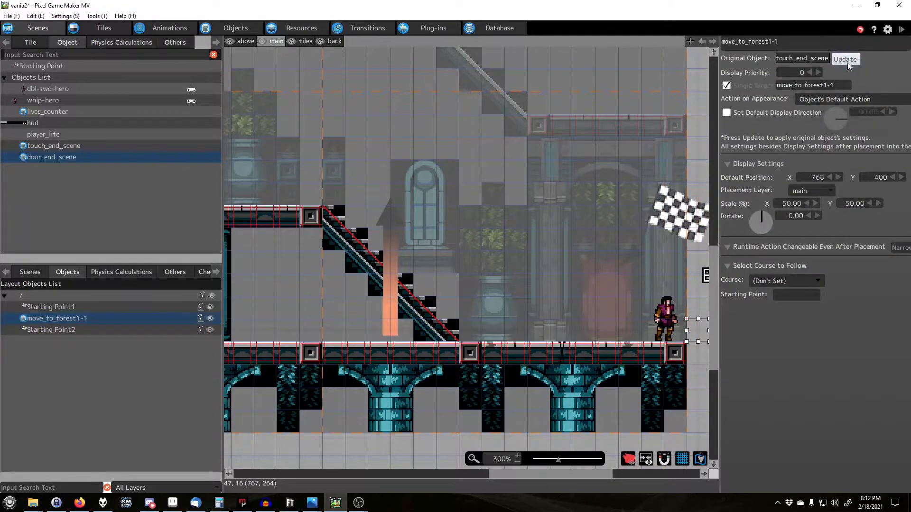
pyautogui.rightClick(86, 362)
pyautogui.click(67, 378)
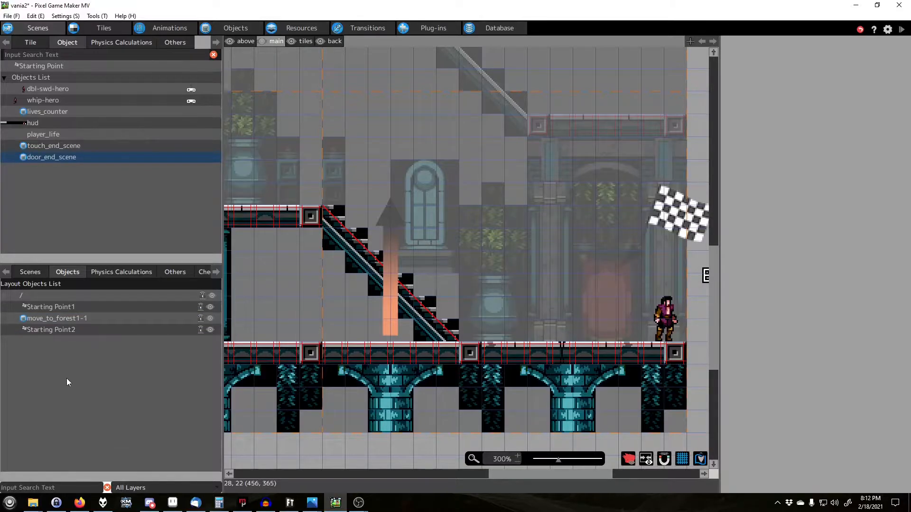
# - Review the scene's layout objects, checking the settings of the group A starting point and move_to_forest1-1
pyautogui.click(40, 274)
pyautogui.click(61, 272)
pyautogui.click(65, 309)
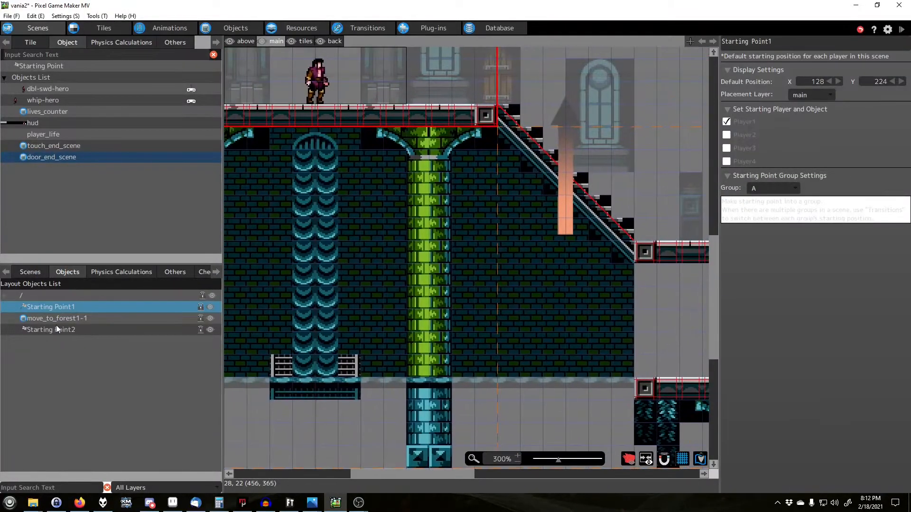
pyautogui.click(55, 325)
pyautogui.click(57, 318)
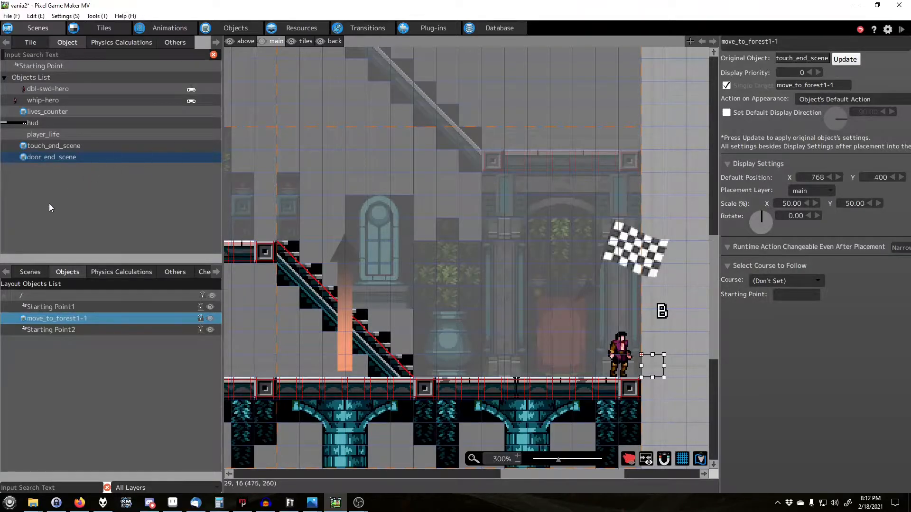
# - Look over the touch_end_scene and door_end_scene objects and view the whole scene at 100% zoom
pyautogui.click(48, 147)
pyautogui.click(45, 160)
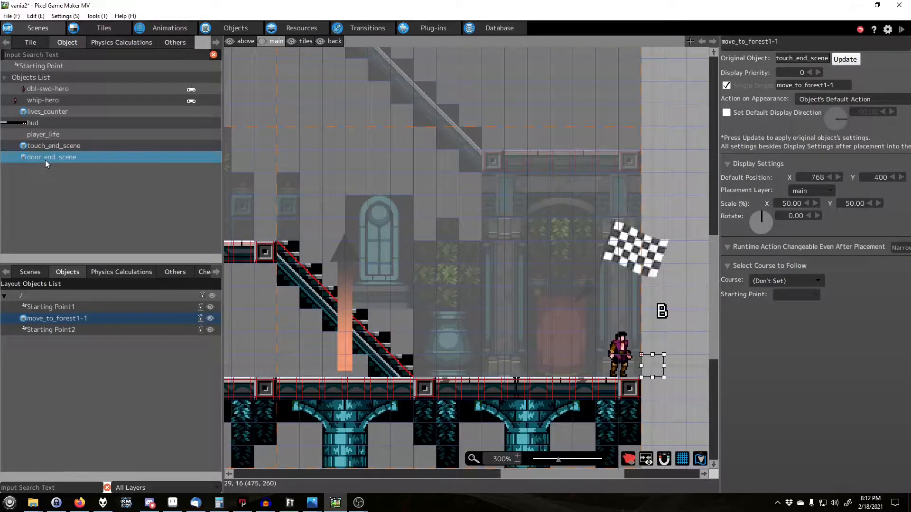
pyautogui.click(77, 146)
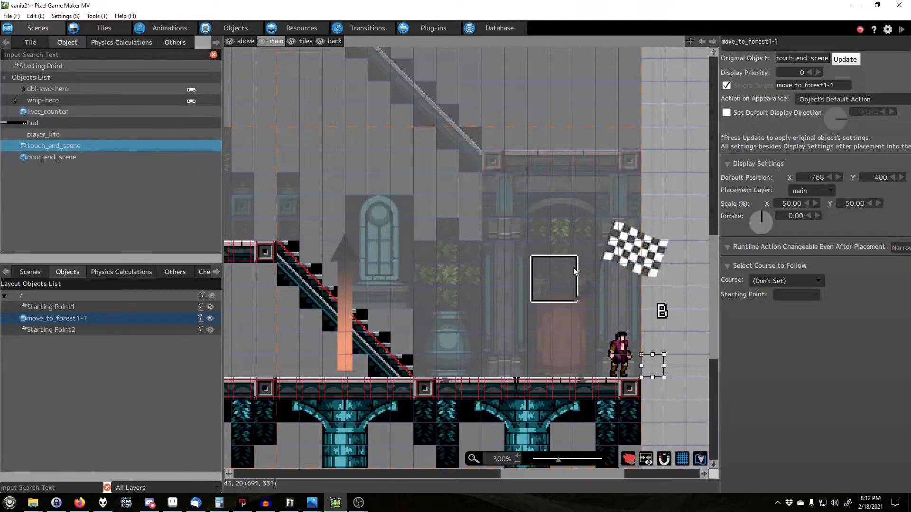
pyautogui.click(517, 463)
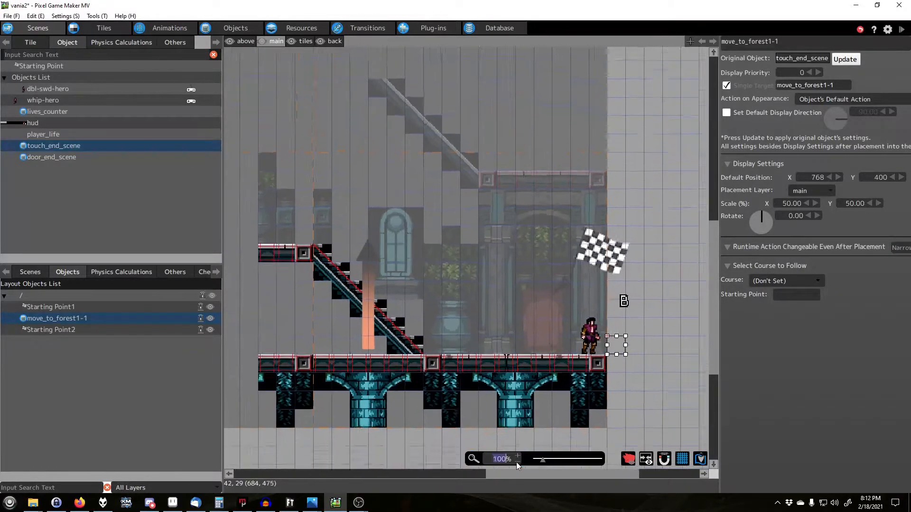
pyautogui.click(517, 463)
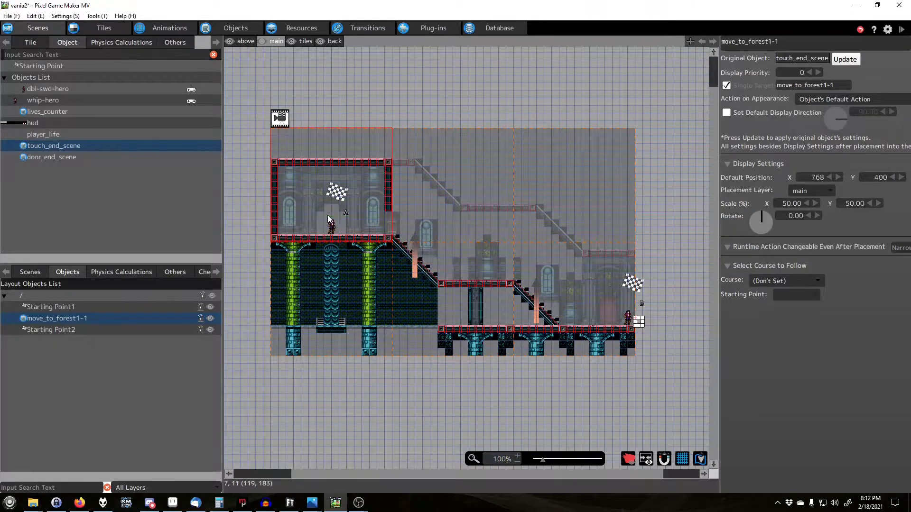
pyautogui.click(587, 334)
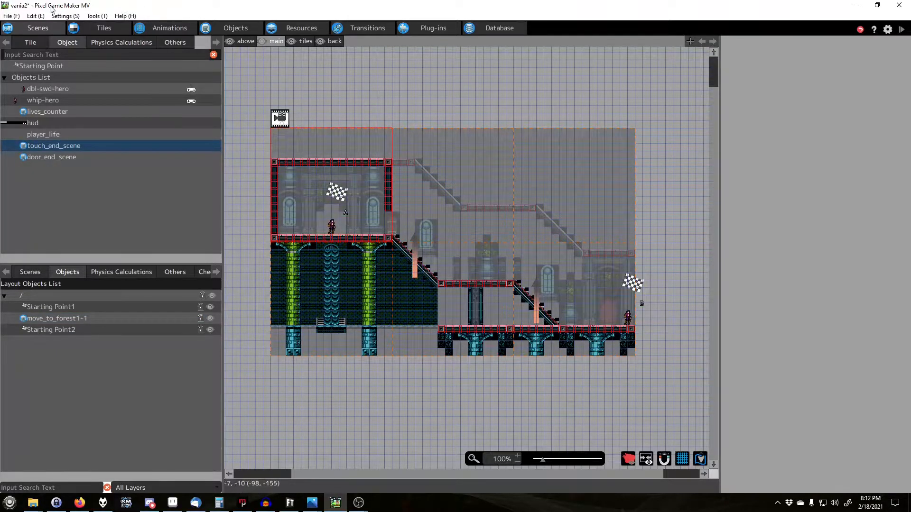
# - Examine the Player Character Management settings and the objects available to register as the 1P character, without saving changes
pyautogui.click(62, 16)
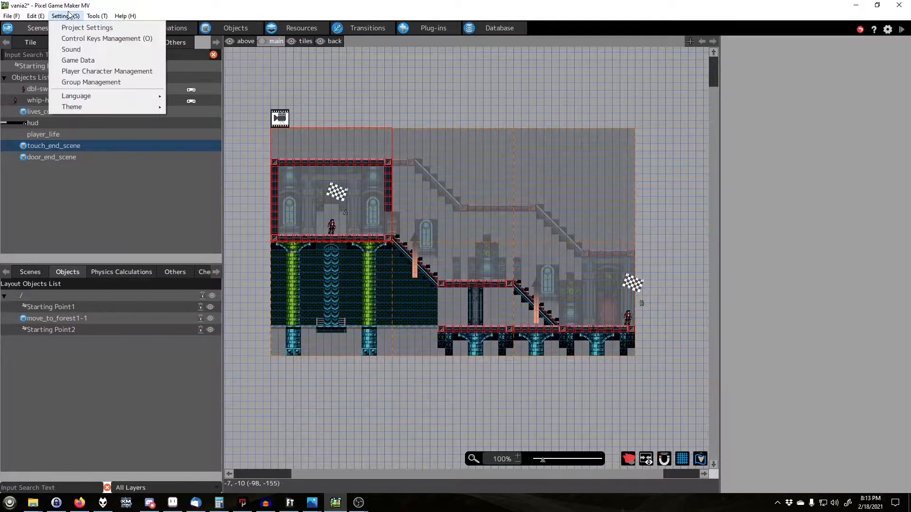
pyautogui.click(97, 71)
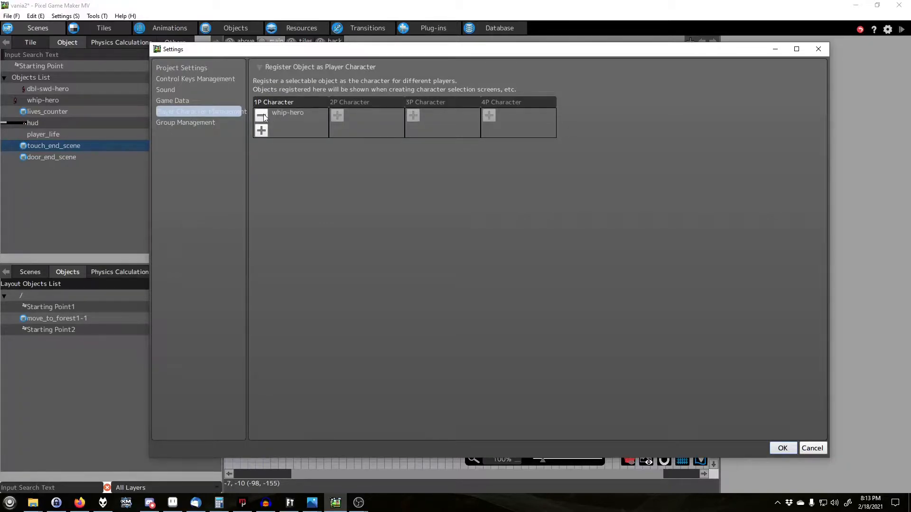
pyautogui.click(265, 133)
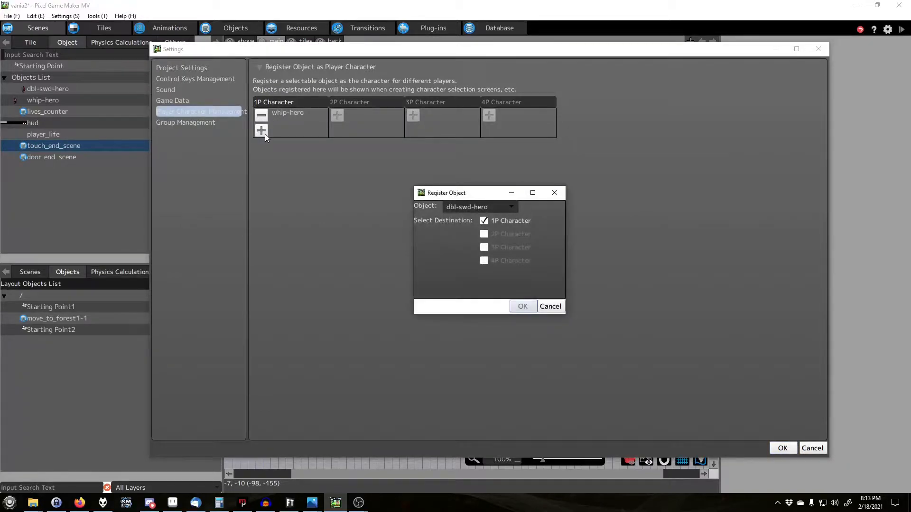
pyautogui.click(493, 208)
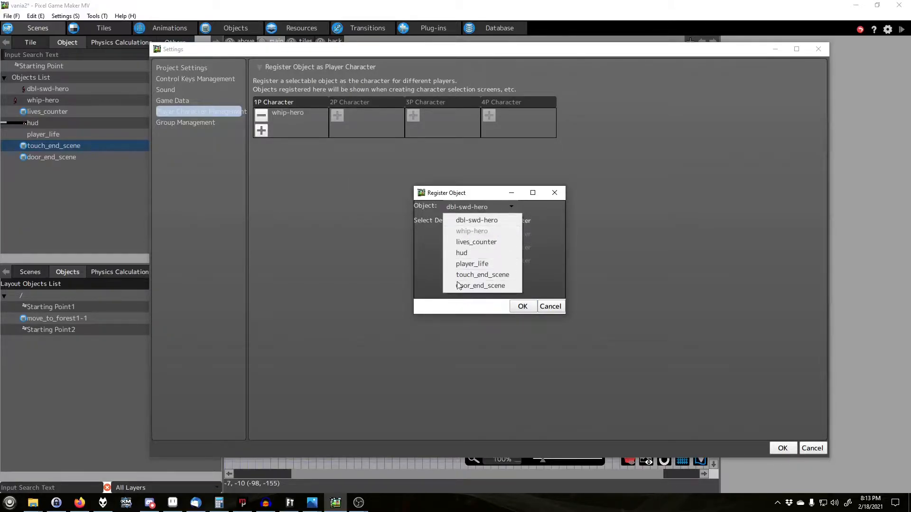
pyautogui.click(424, 249)
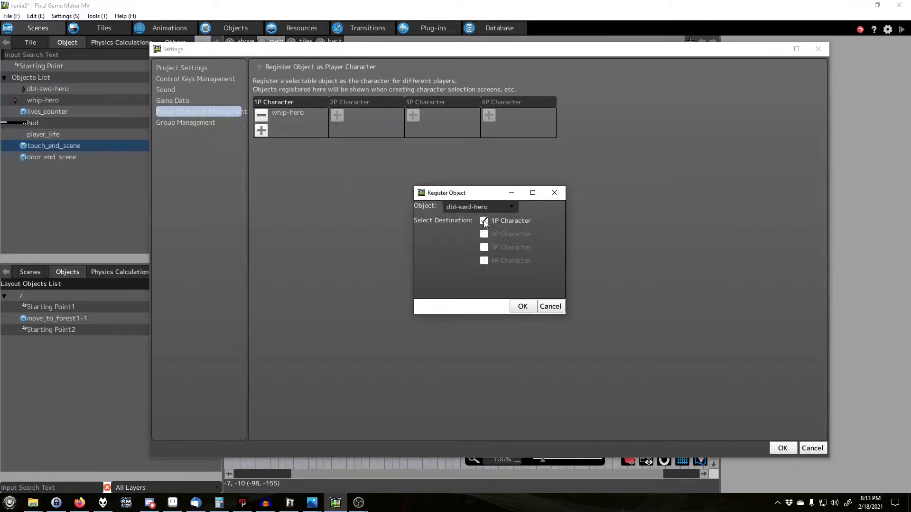
pyautogui.click(549, 305)
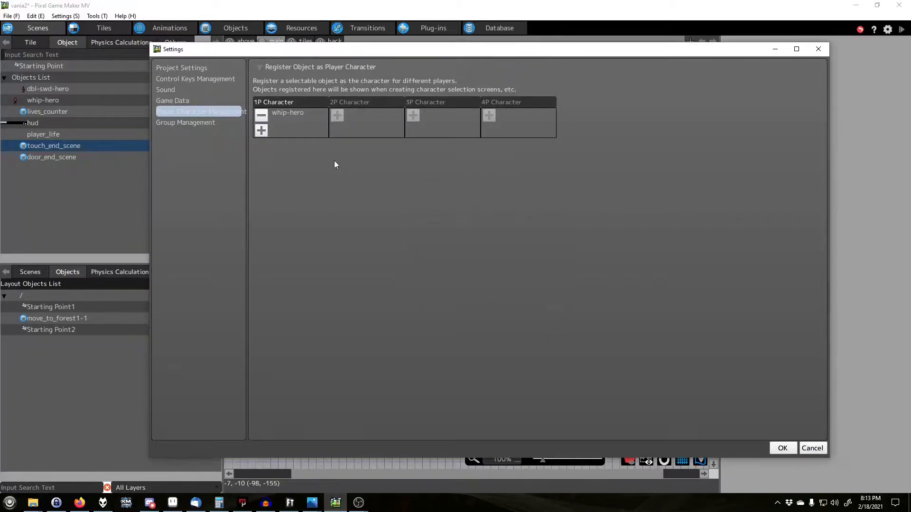
pyautogui.click(812, 448)
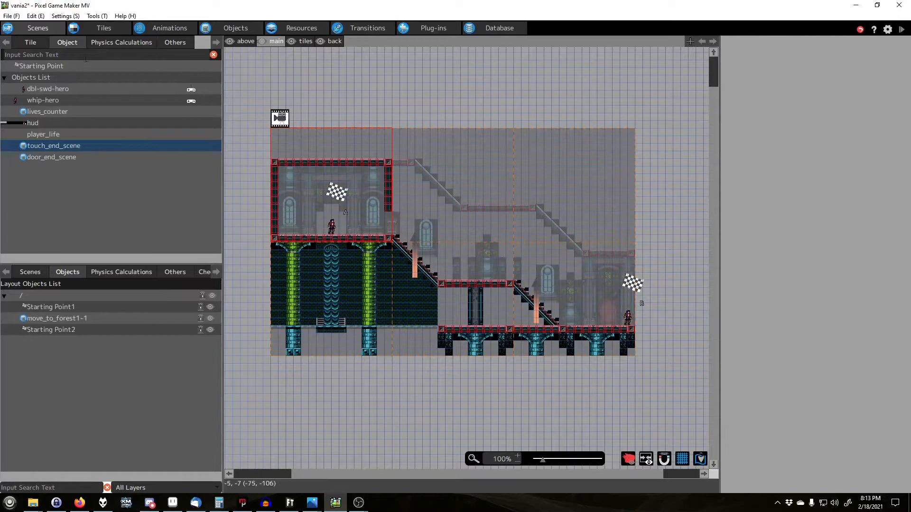
# - Check the number of players option in the project settings and close them without saving changes
pyautogui.click(64, 16)
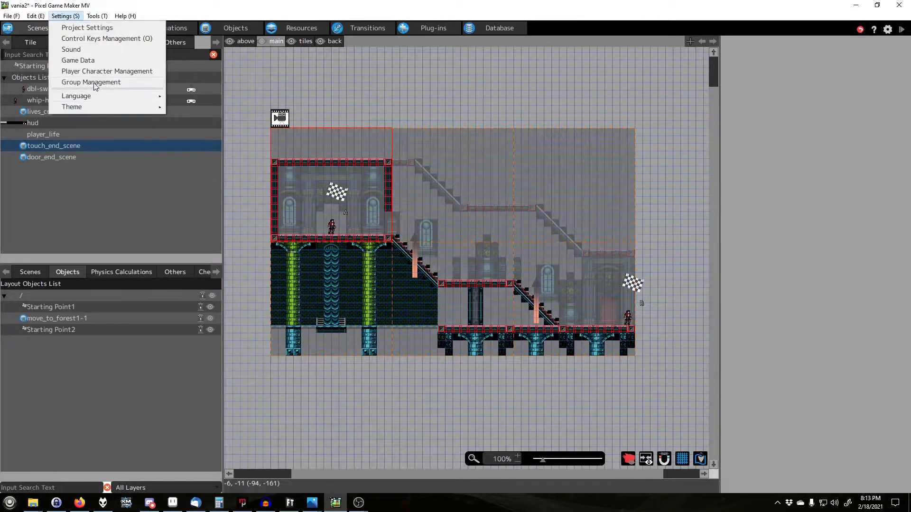
pyautogui.click(87, 28)
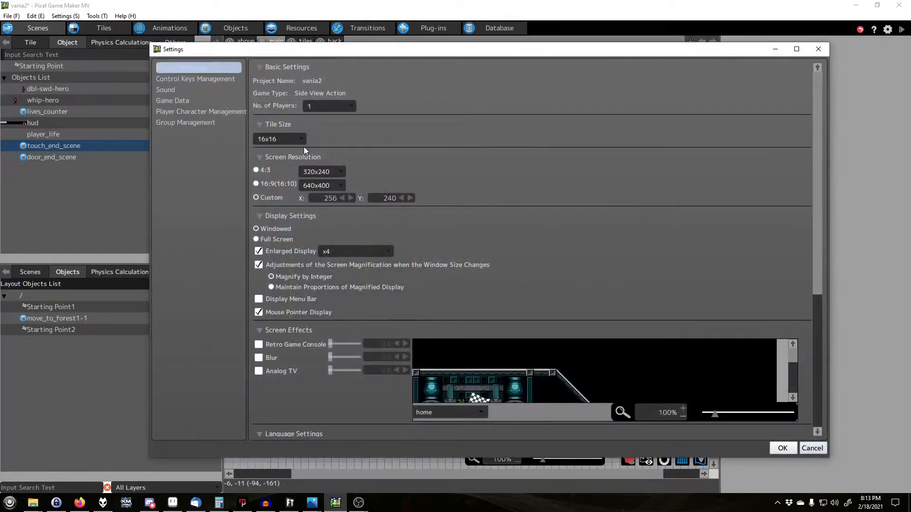
pyautogui.click(319, 107)
pyautogui.click(489, 106)
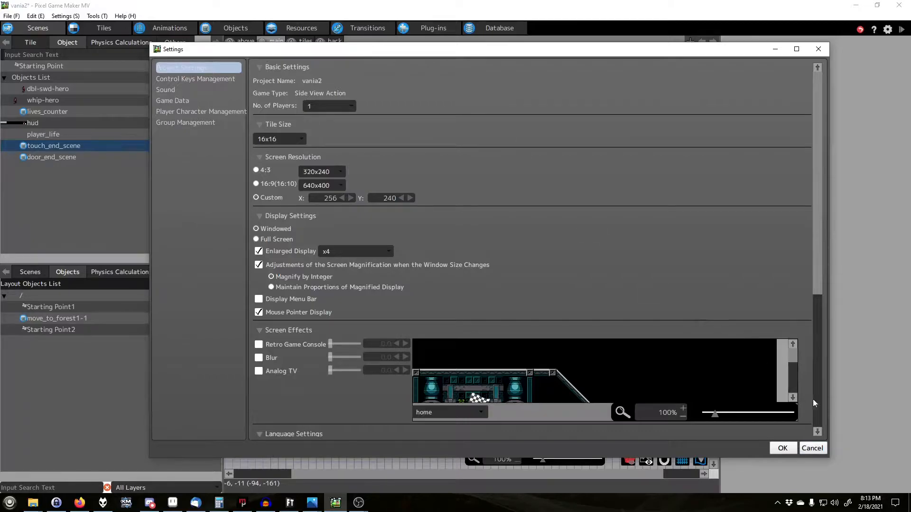
pyautogui.click(813, 449)
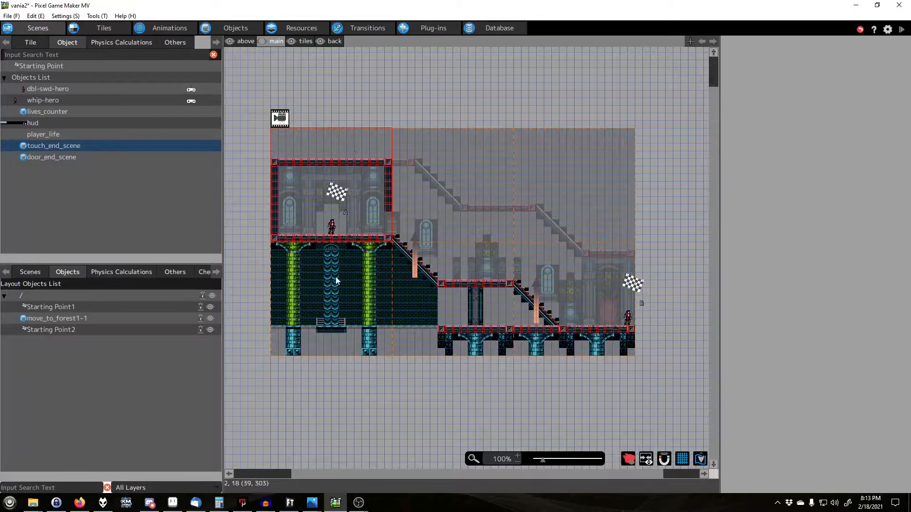
# - Check the group A starting point's settings, and test play the scene, walking the hero down the stairs to the red door
pyautogui.click(332, 229)
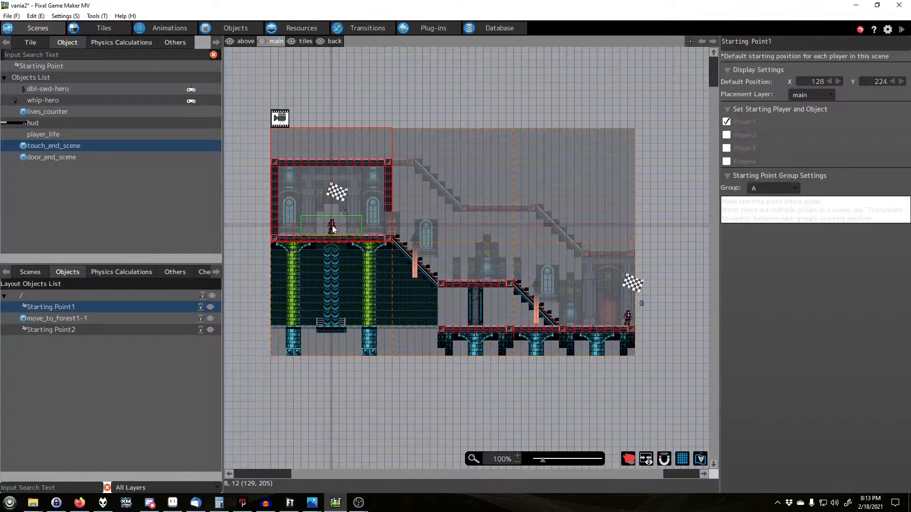
pyautogui.click(414, 87)
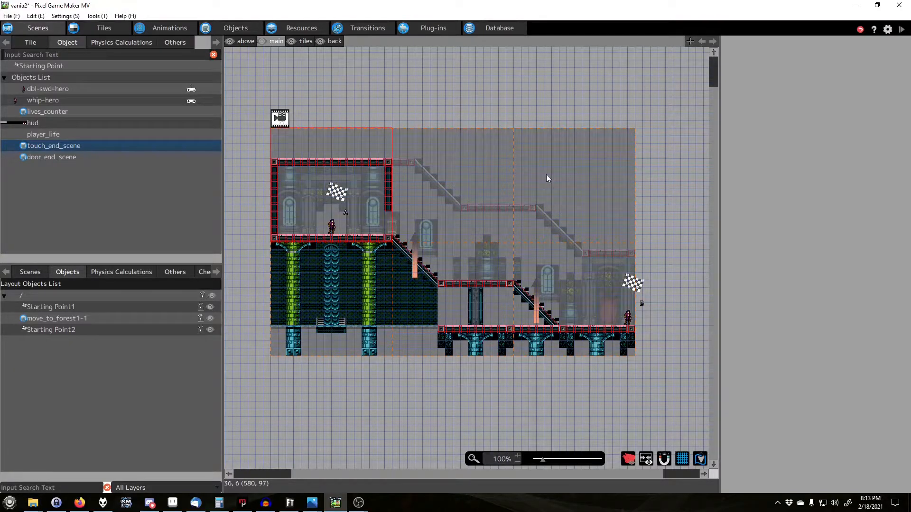
pyautogui.click(901, 30)
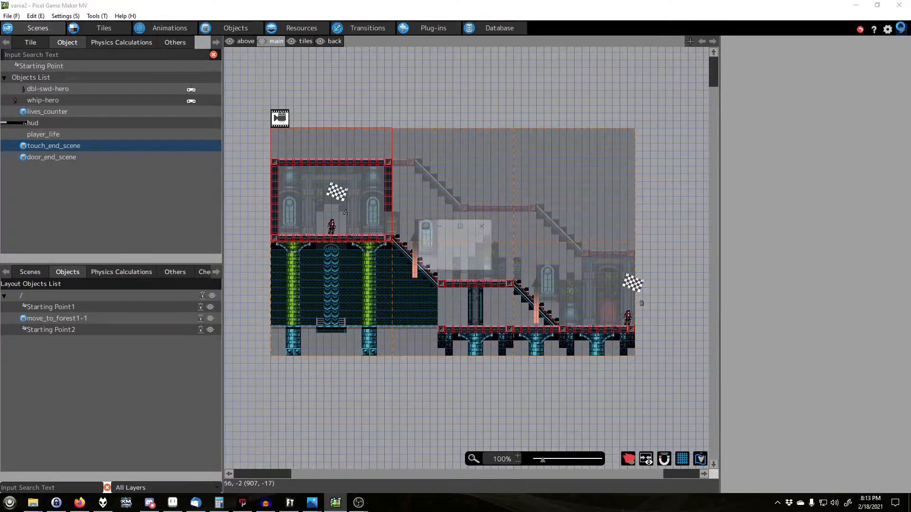
pyautogui.press('Right')
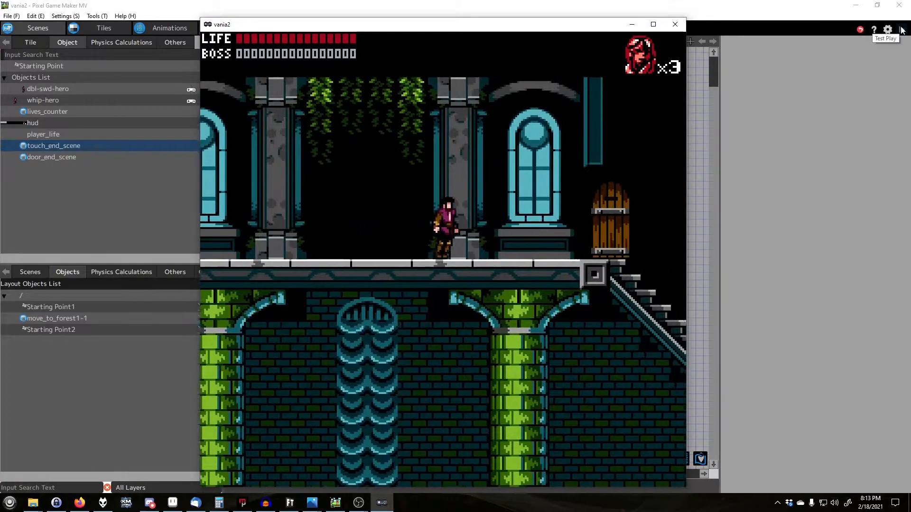
pyautogui.press('Right')
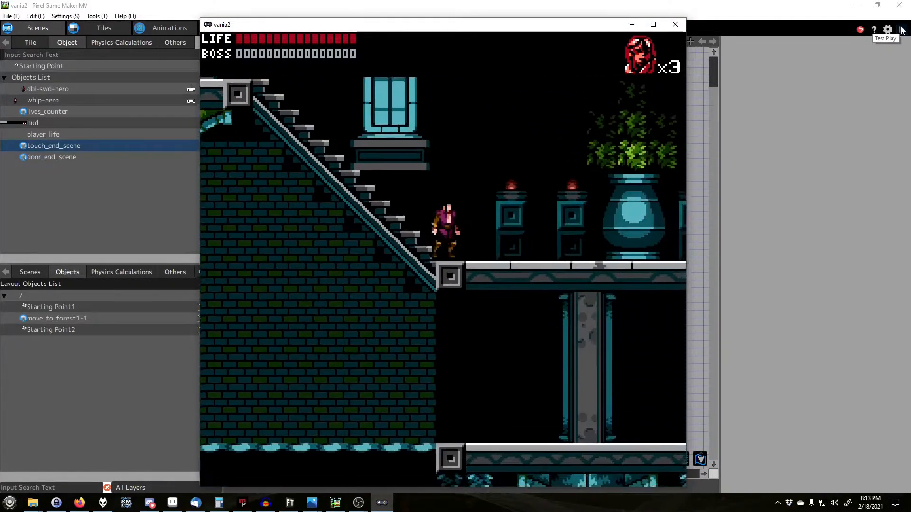
pyautogui.press('Right')
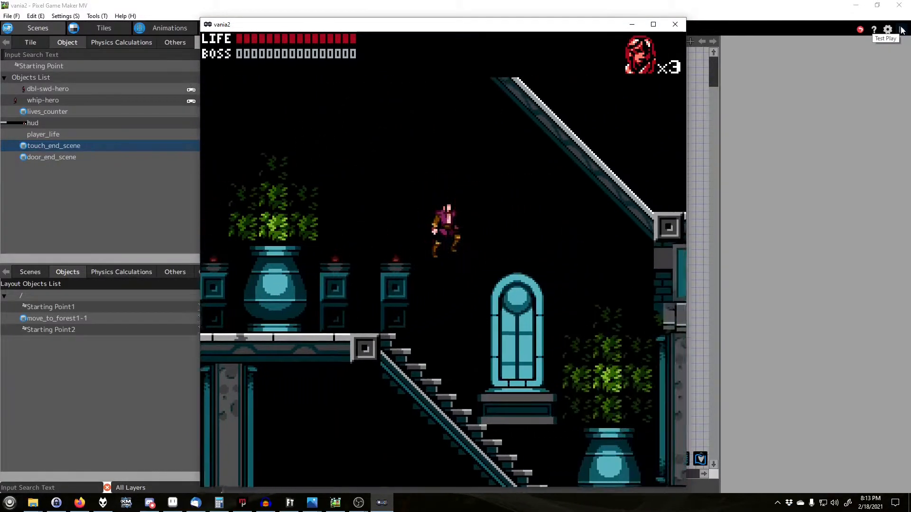
pyautogui.press('Right')
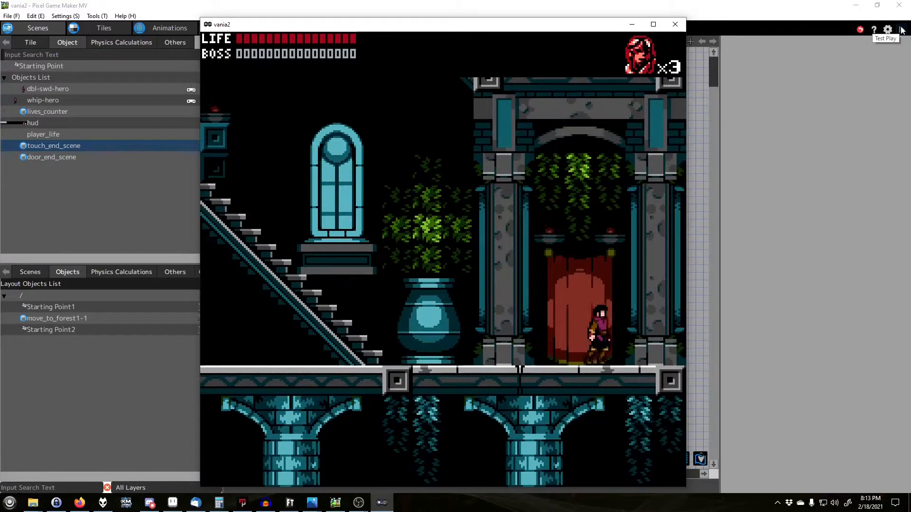
# - Test the transition through the red door to the outdoor scene and back, and end the test play
pyautogui.press('Right')
pyautogui.press('Left')
pyautogui.press('Up')
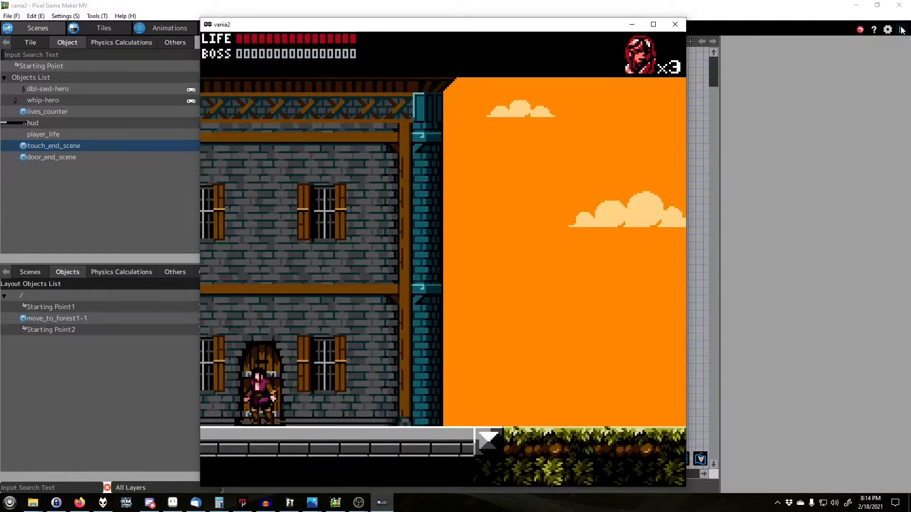
pyautogui.press('Left')
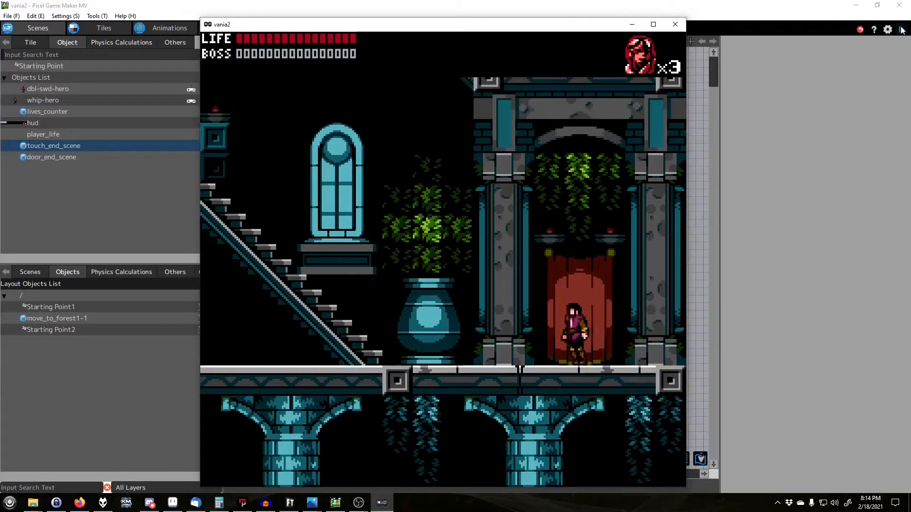
pyautogui.press('Right')
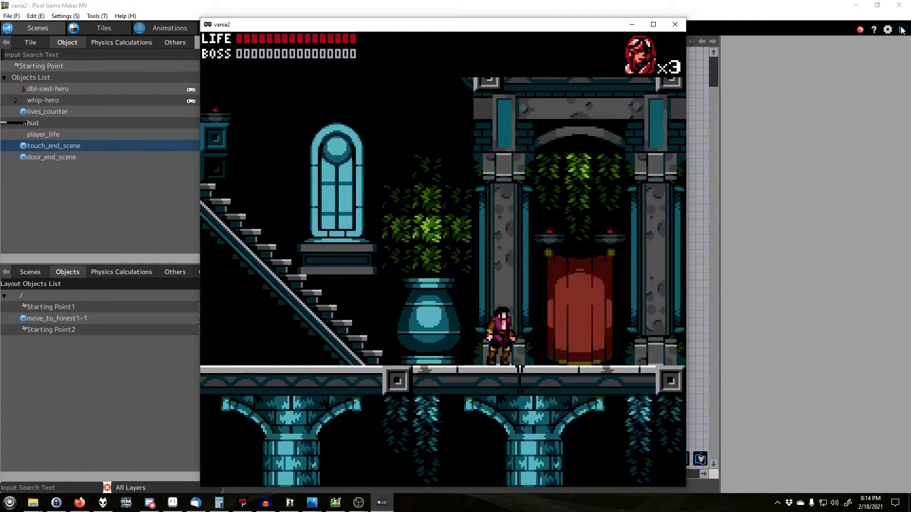
pyautogui.click(672, 25)
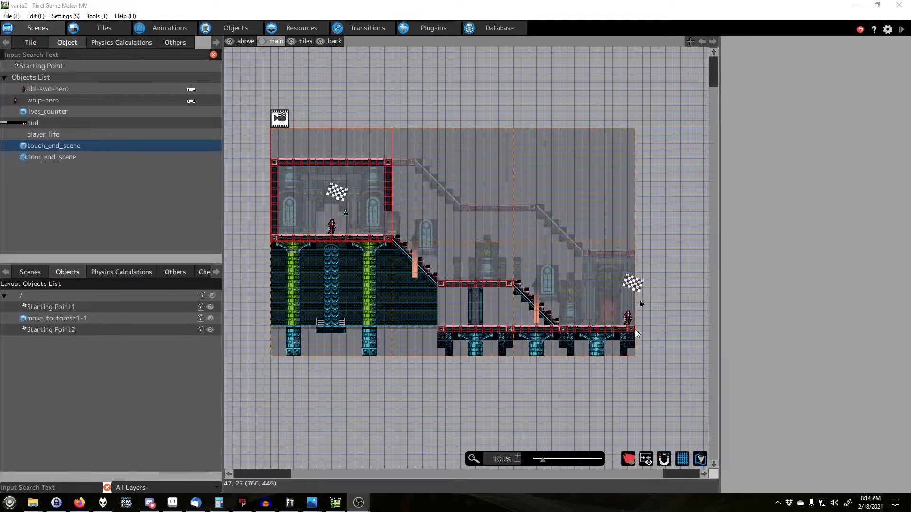
# - Place an extra starting point above the scene to view its available groups, and delete it
pyautogui.click(364, 96)
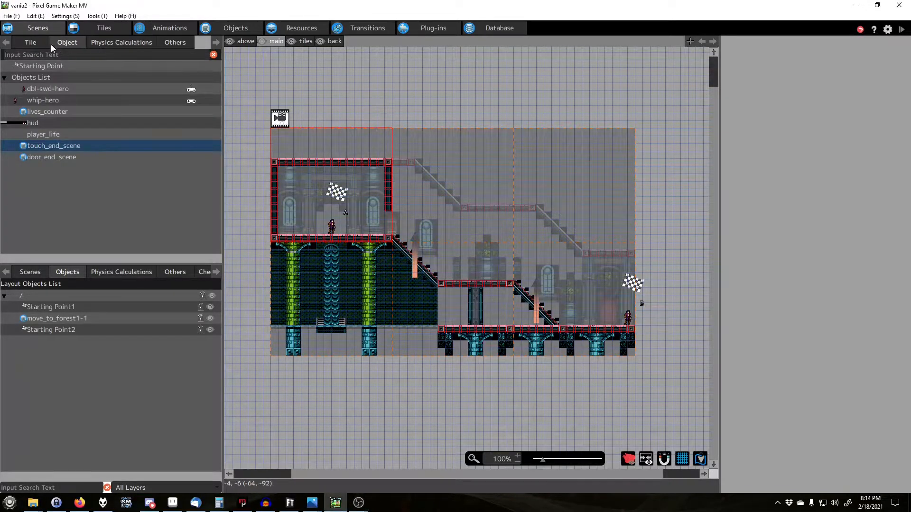
pyautogui.click(36, 66)
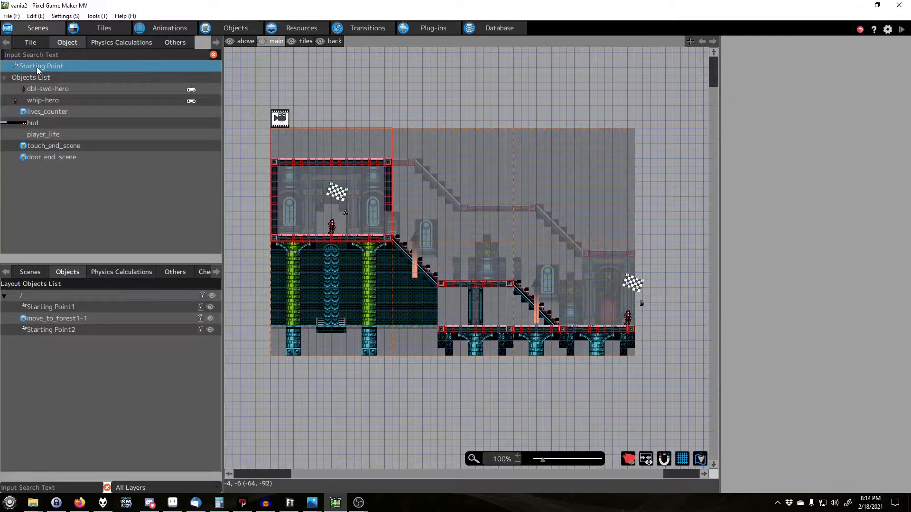
pyautogui.click(437, 88)
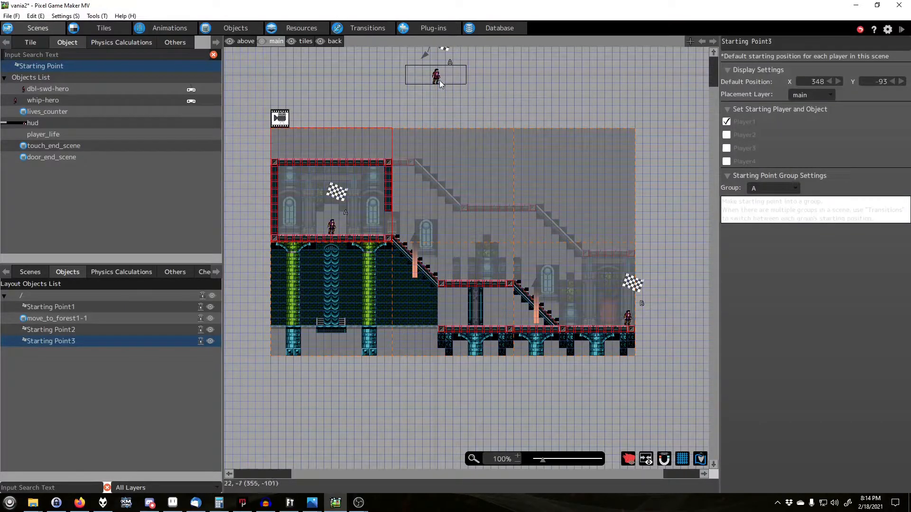
pyautogui.click(762, 187)
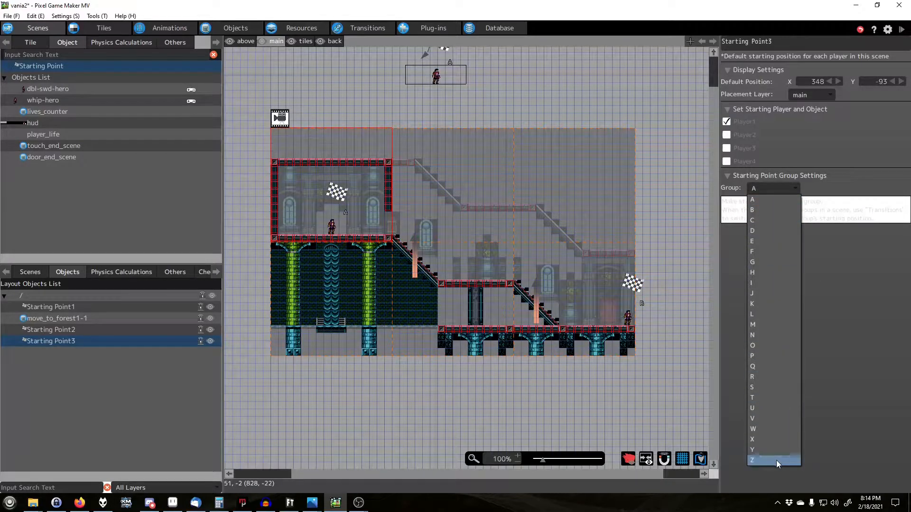
pyautogui.click(476, 89)
pyautogui.click(439, 81)
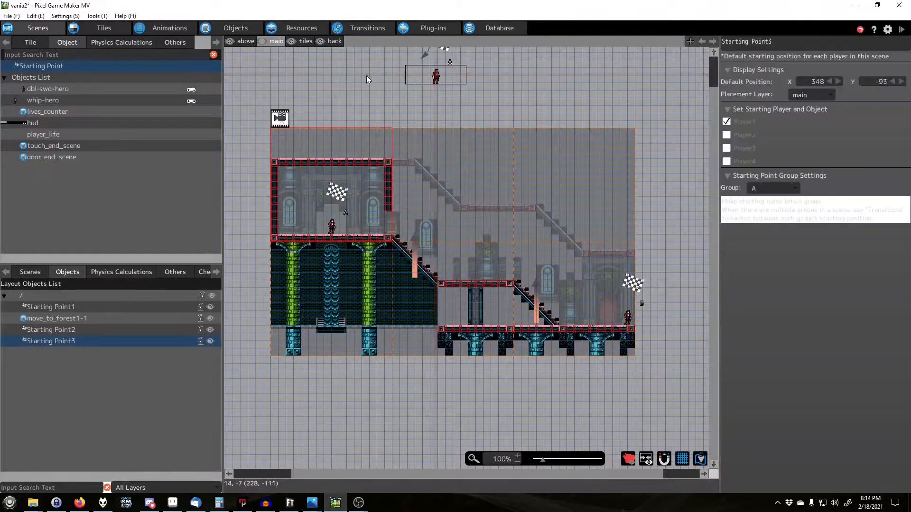
pyautogui.press('Delete')
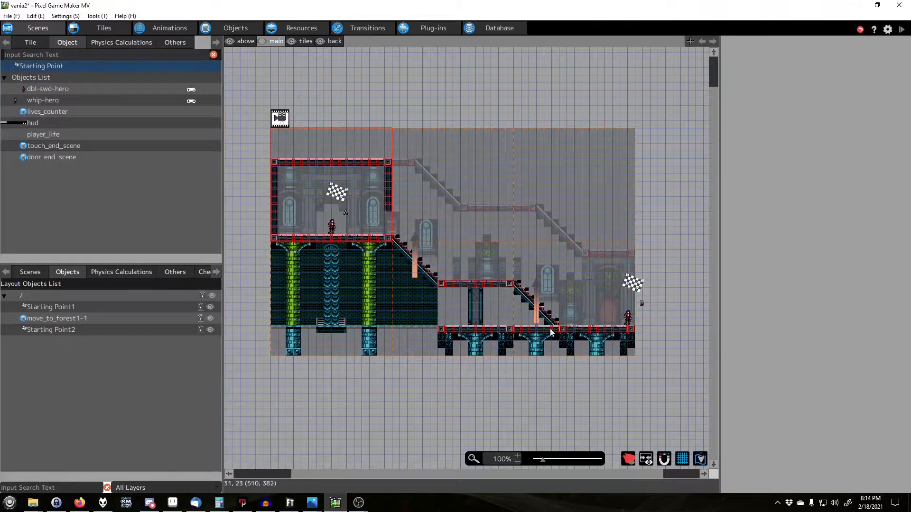
# - View the scene's tiles and main layers, and look over the action programs of touch_end_scene and door_end_scene
pyautogui.click(304, 41)
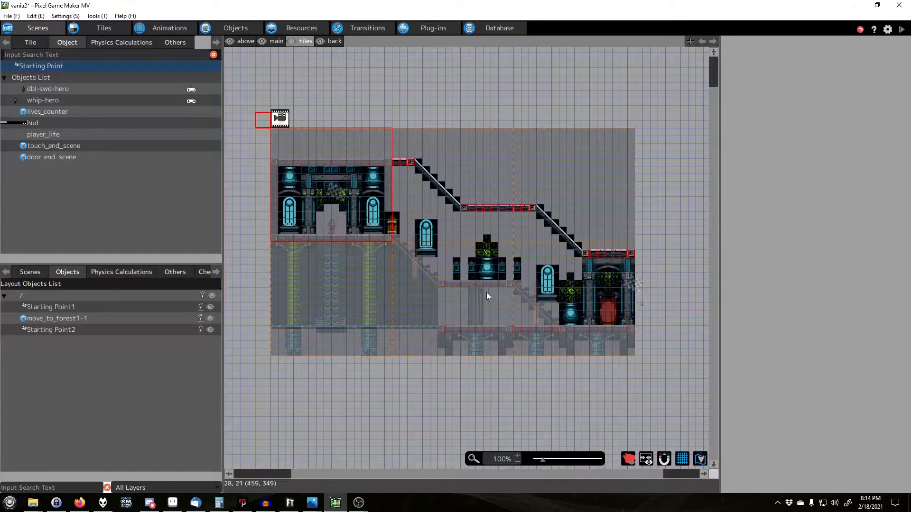
pyautogui.click(279, 41)
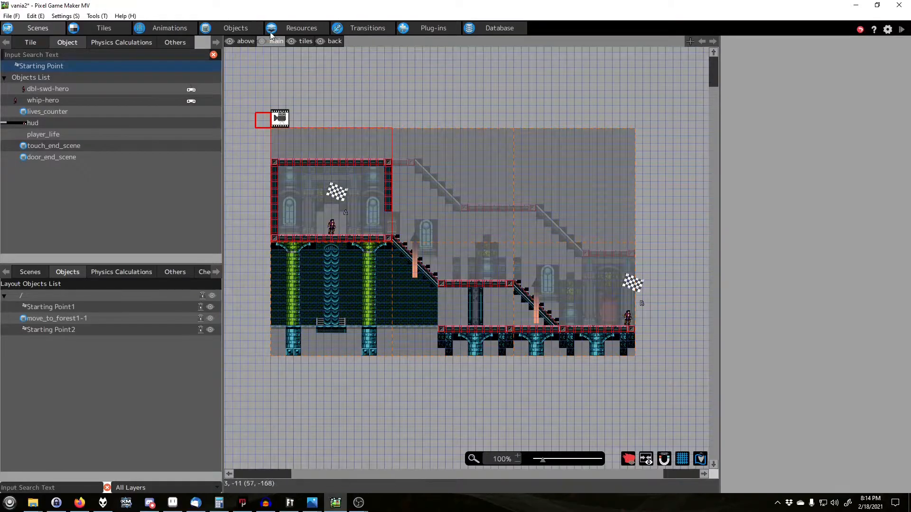
pyautogui.click(237, 28)
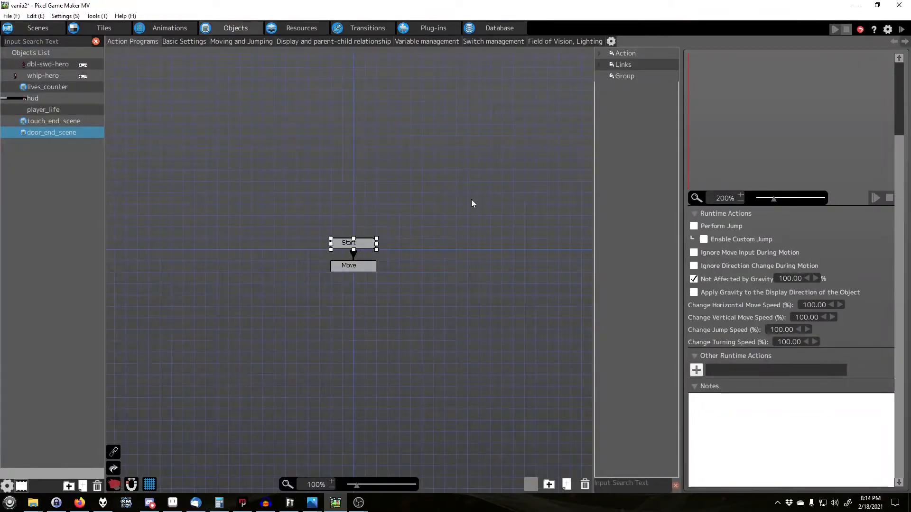
pyautogui.click(71, 121)
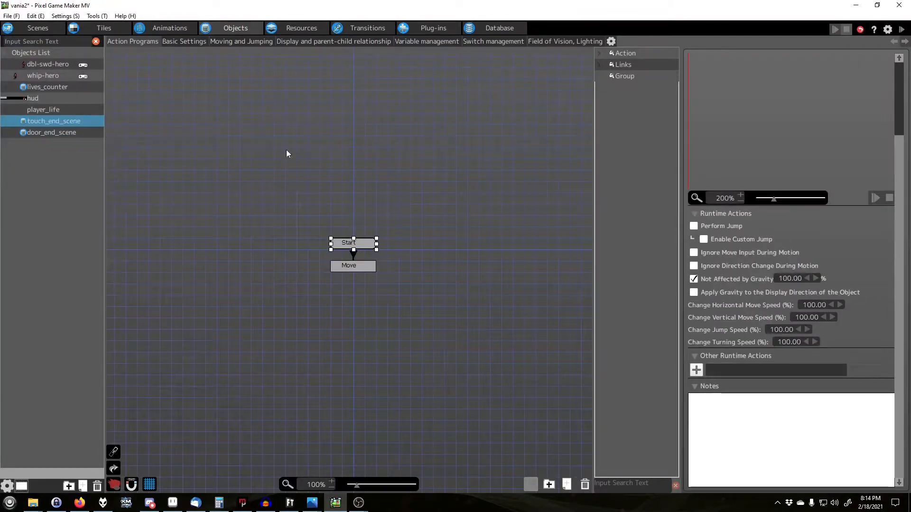
pyautogui.click(402, 198)
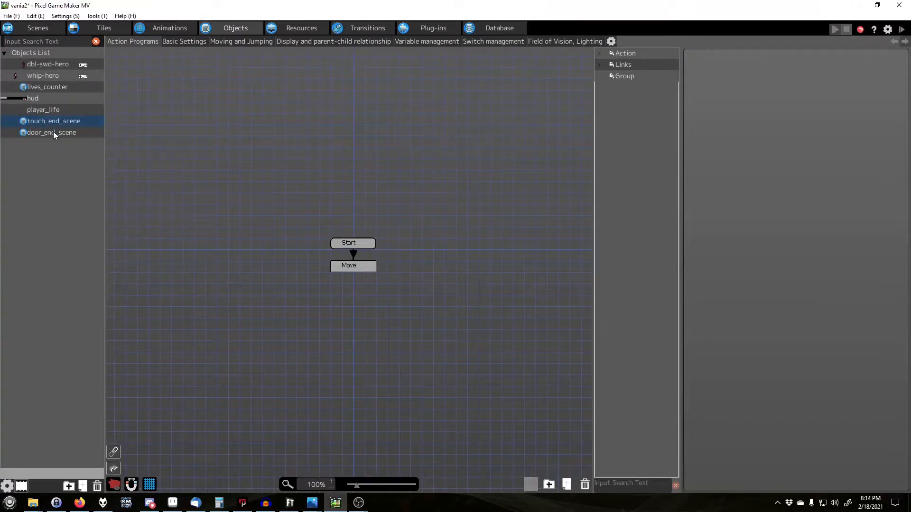
pyautogui.click(41, 133)
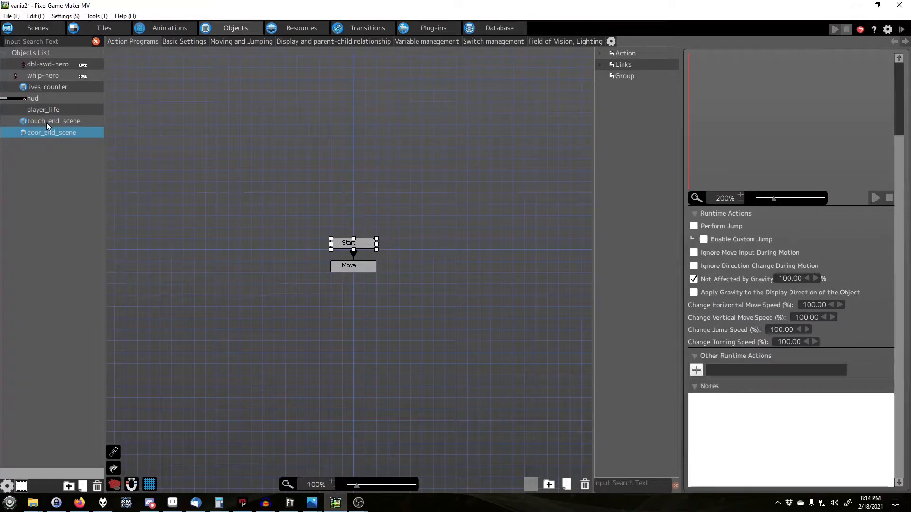
pyautogui.click(203, 142)
# - Examine the runtime settings of the Start and Move actions in the touch_end_scene action program
pyautogui.click(64, 123)
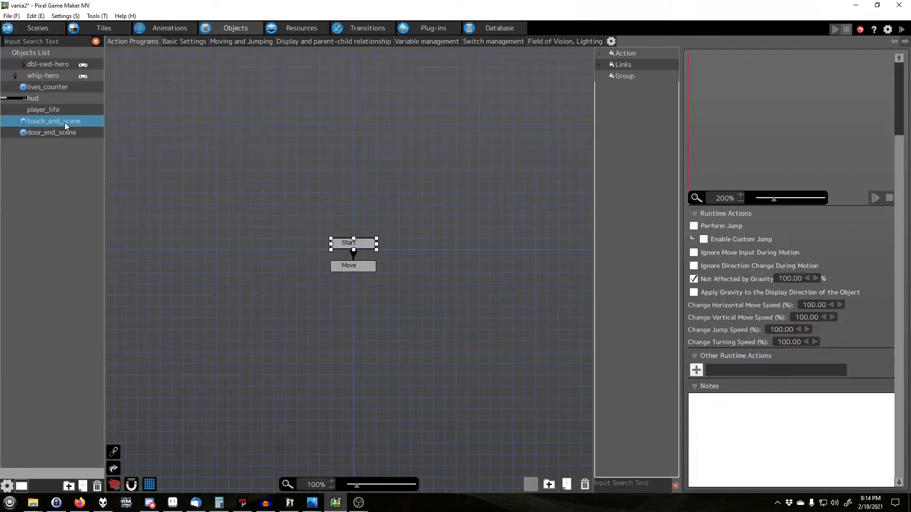
pyautogui.click(320, 170)
pyautogui.click(357, 243)
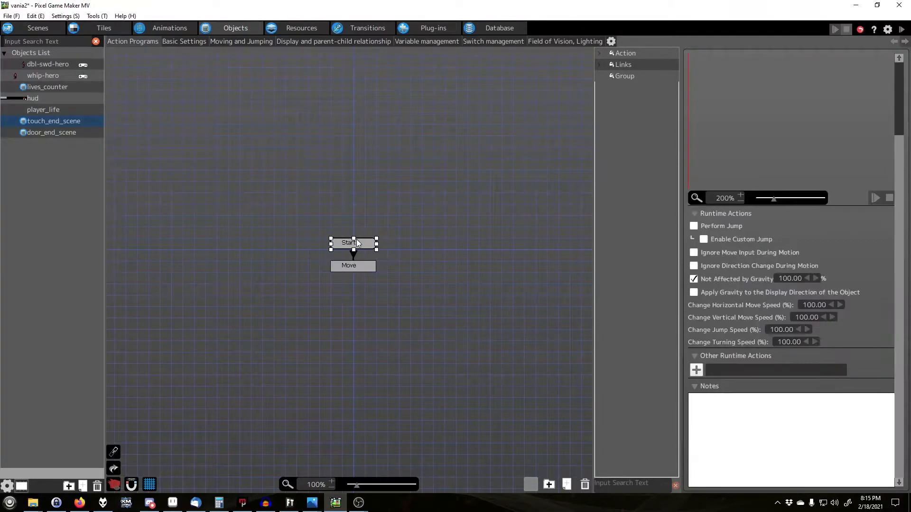
pyautogui.click(365, 267)
pyautogui.click(360, 244)
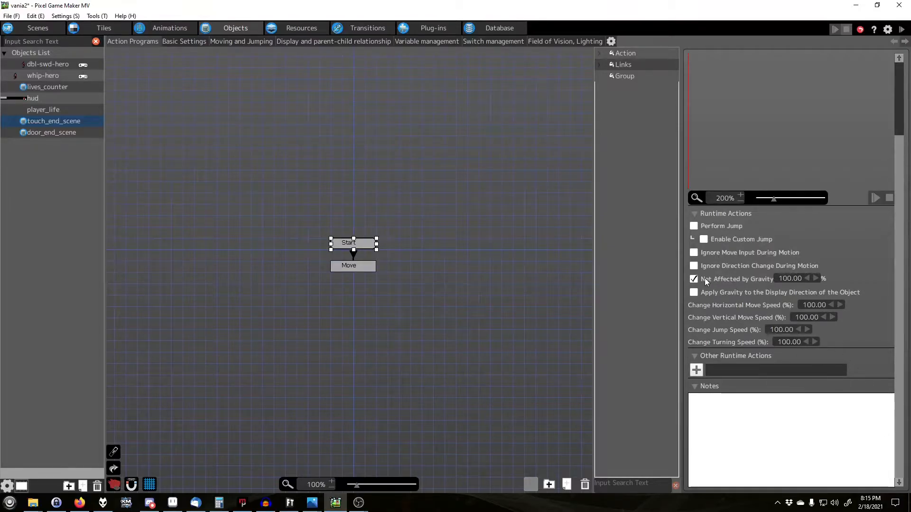
pyautogui.click(356, 266)
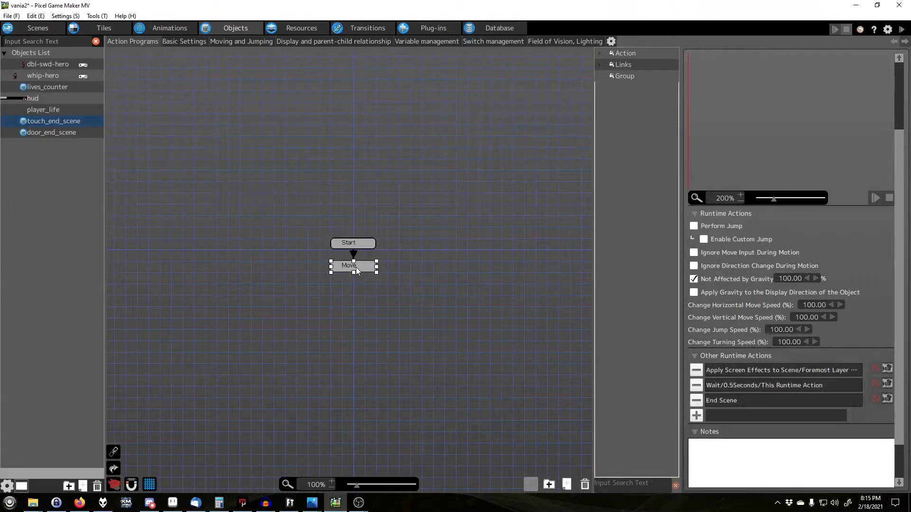
pyautogui.click(467, 217)
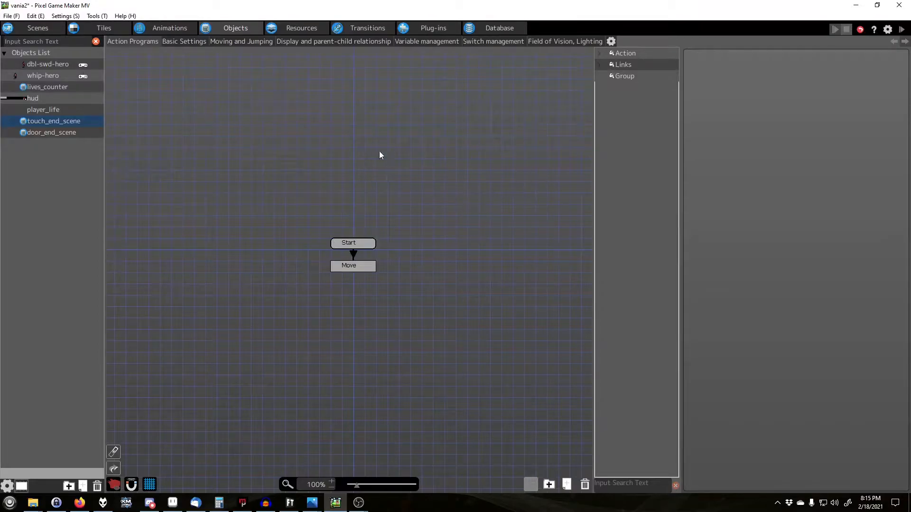
# - Review the Detect Player field of vision settings of touch_end_scene and the motion and runtime options of its Start action
pyautogui.click(544, 41)
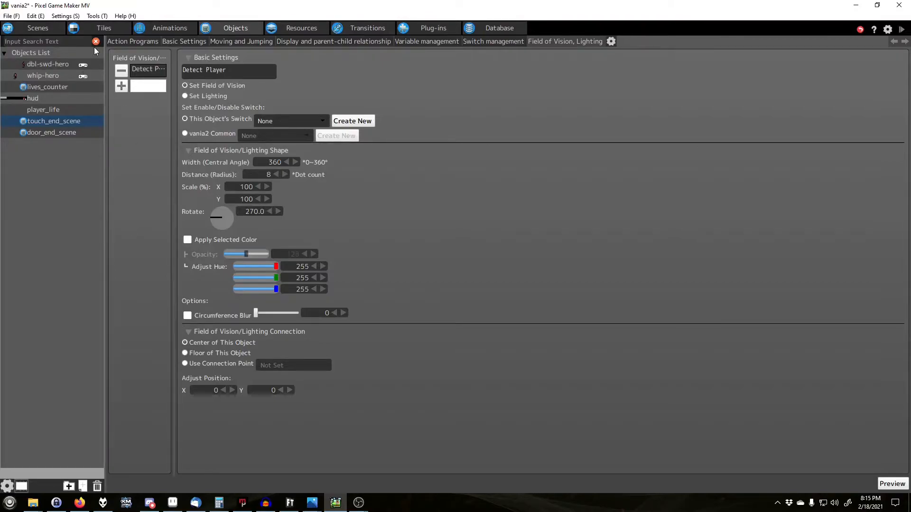
pyautogui.click(126, 40)
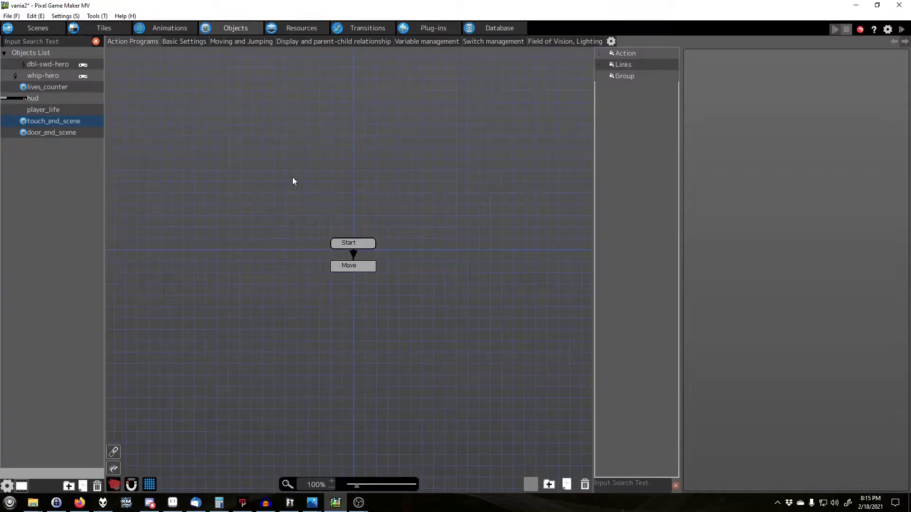
pyautogui.click(350, 242)
pyautogui.scroll(3, 898, 264)
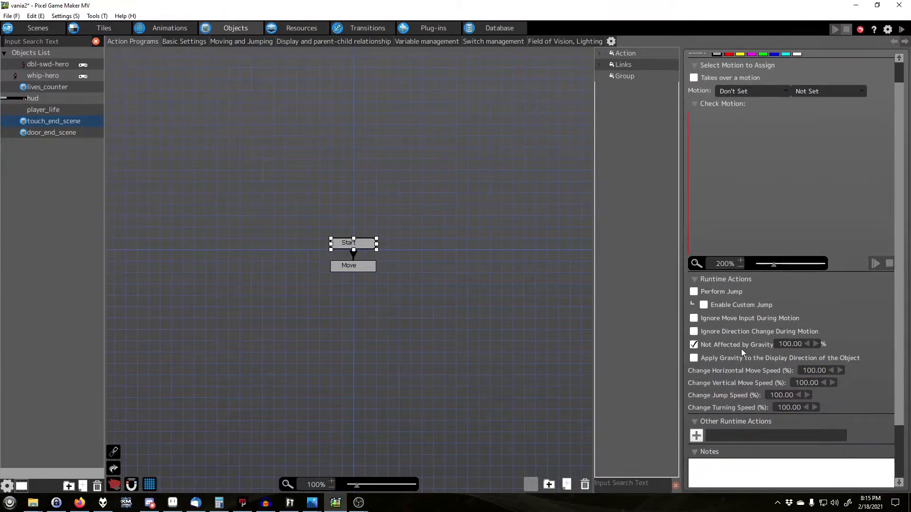
# - Inspect the Discovered Other Objects condition on the link from Start to Move, leaving its settings without saving changes
pyautogui.click(355, 256)
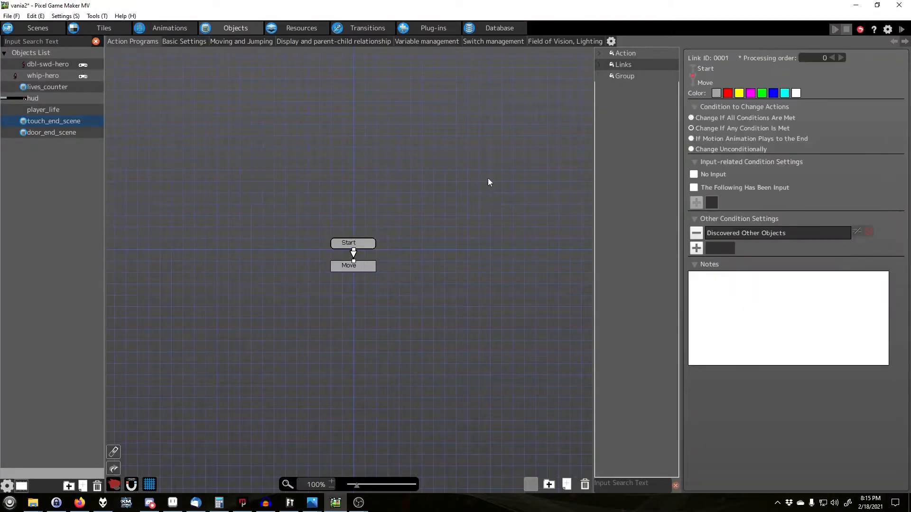
pyautogui.click(760, 231)
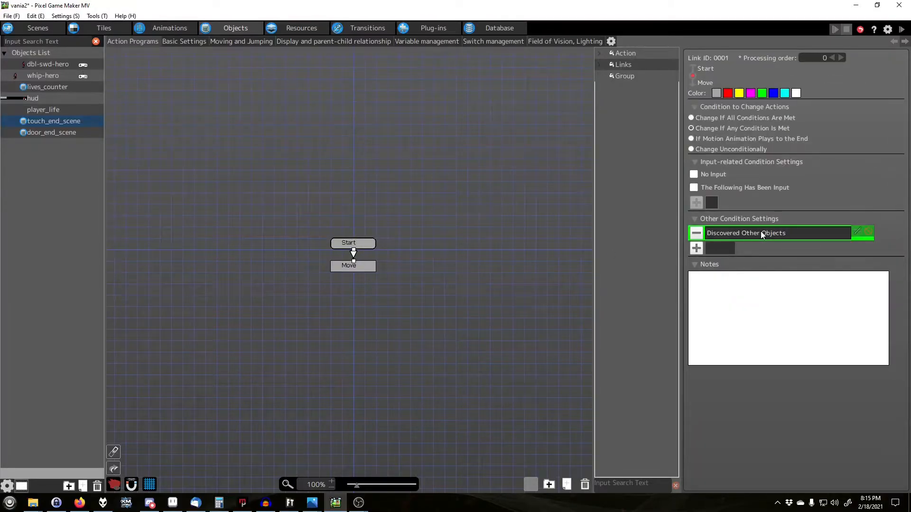
pyautogui.doubleClick(790, 233)
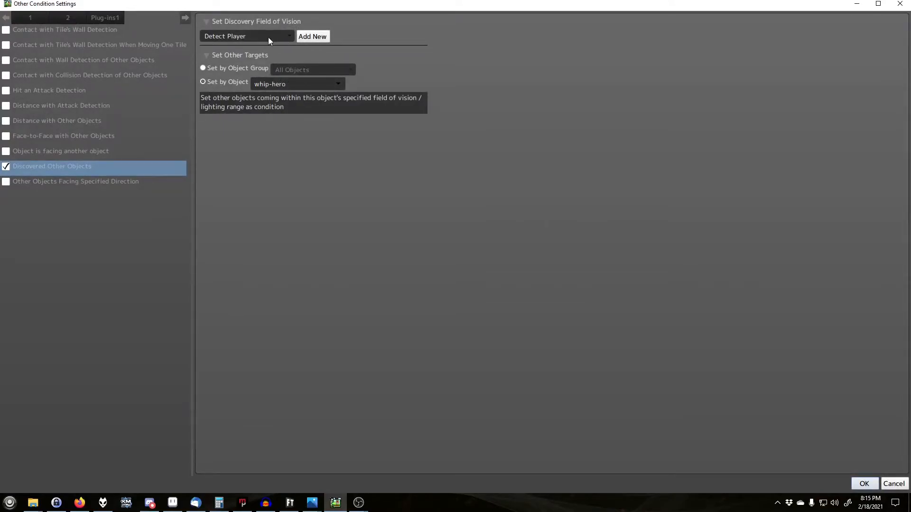
pyautogui.click(893, 484)
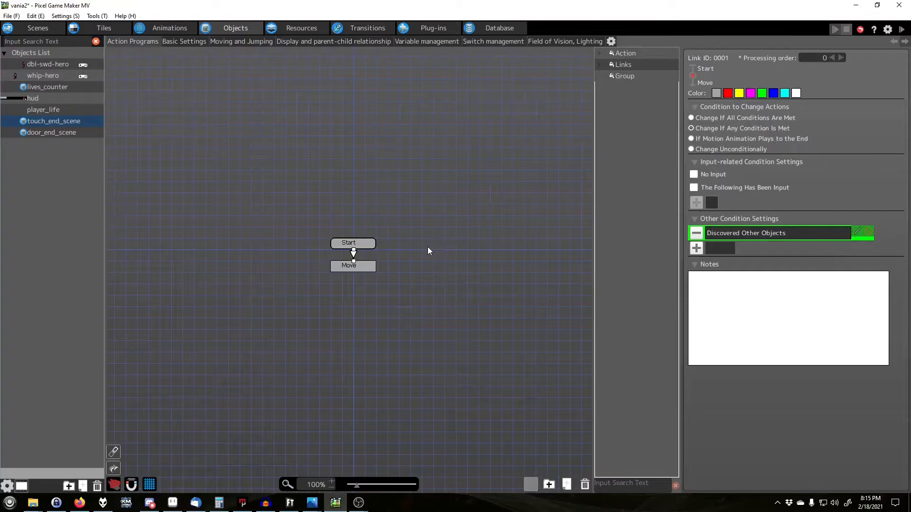
# - Examine the runtime actions of touch_end_scene's Move action, including the settings of its End Scene entry
pyautogui.click(427, 218)
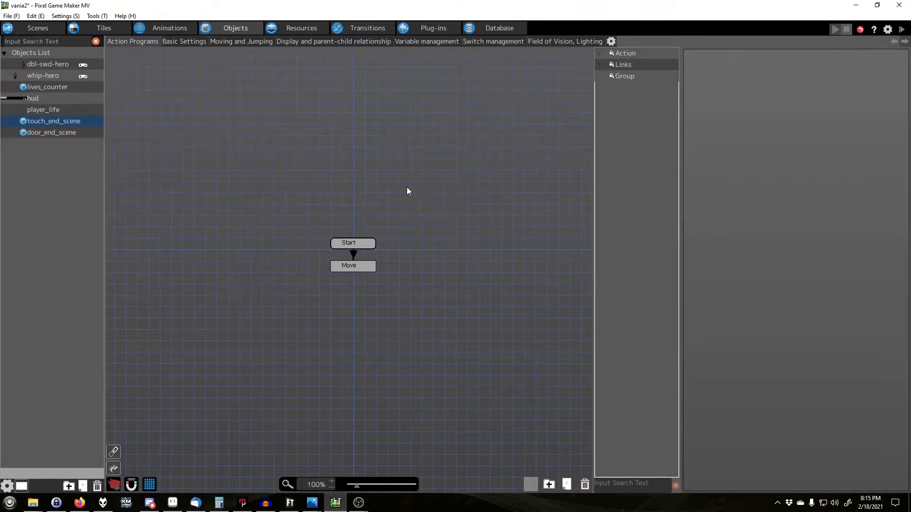
pyautogui.click(370, 269)
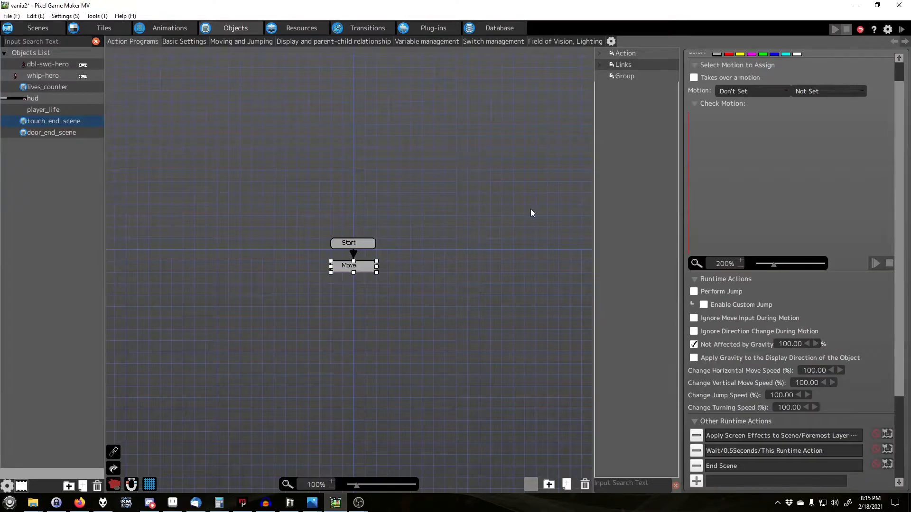
pyautogui.scroll(-3, 890, 266)
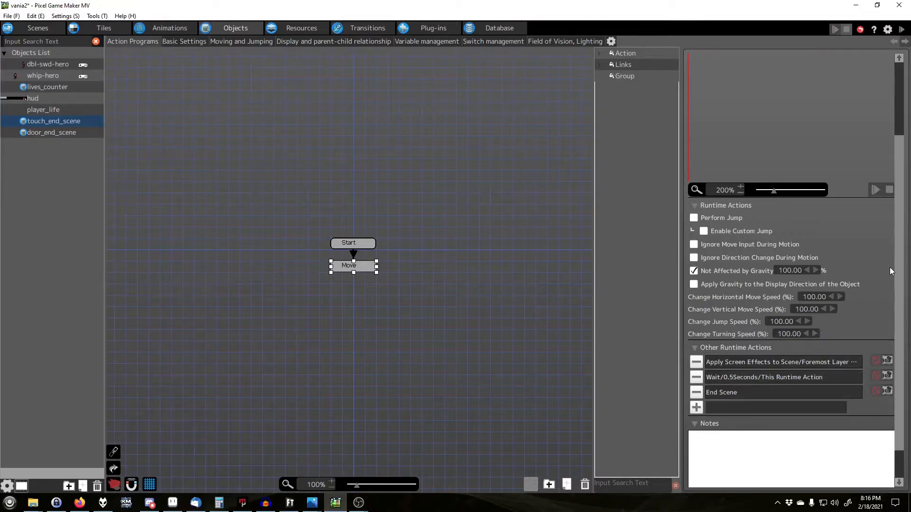
pyautogui.click(399, 166)
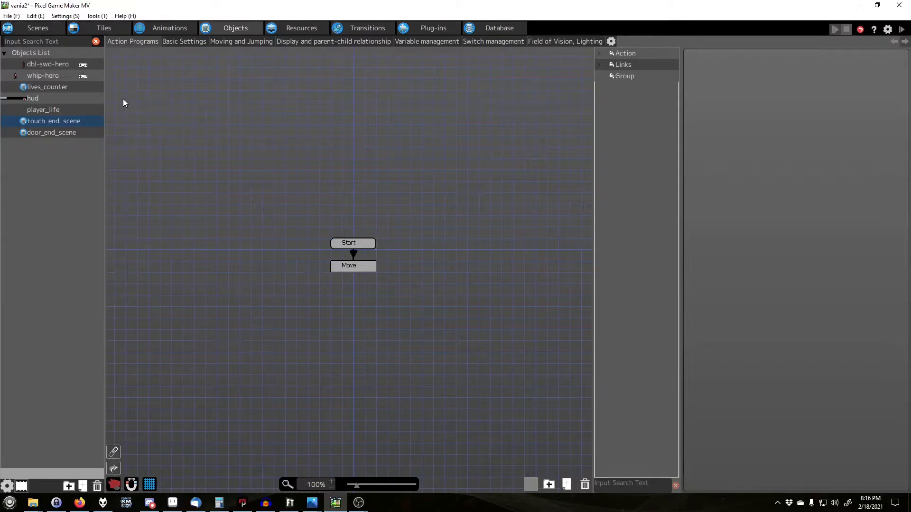
pyautogui.click(353, 270)
pyautogui.doubleClick(736, 403)
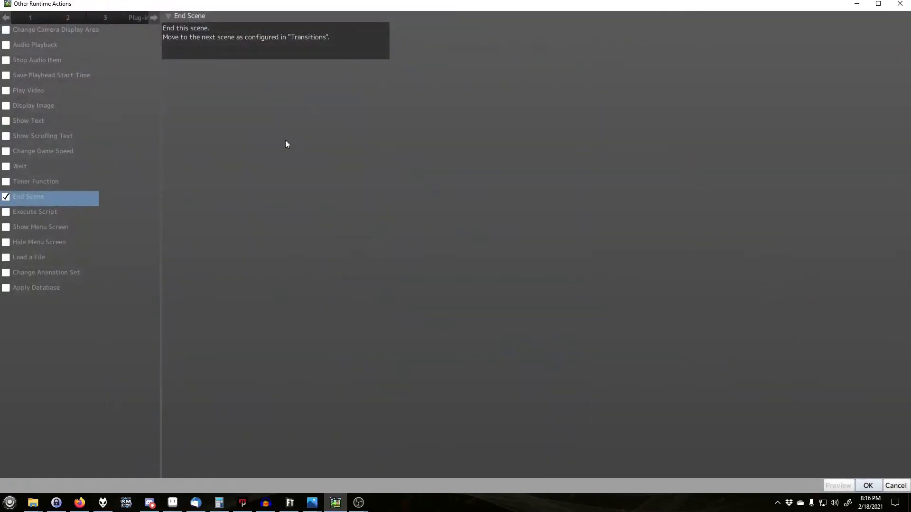
pyautogui.click(868, 488)
pyautogui.click(259, 140)
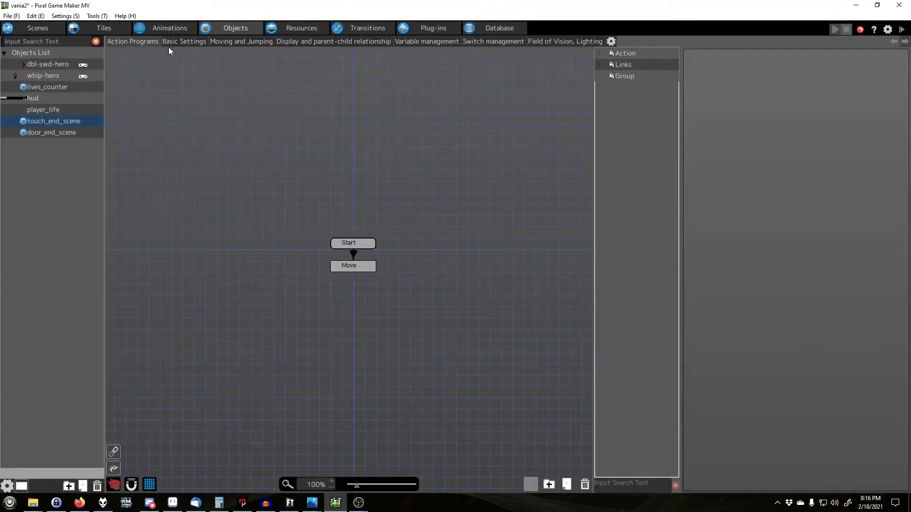
# - Review the project's scene transitions in the screen flow and check the list of portal transfers
pyautogui.click(360, 28)
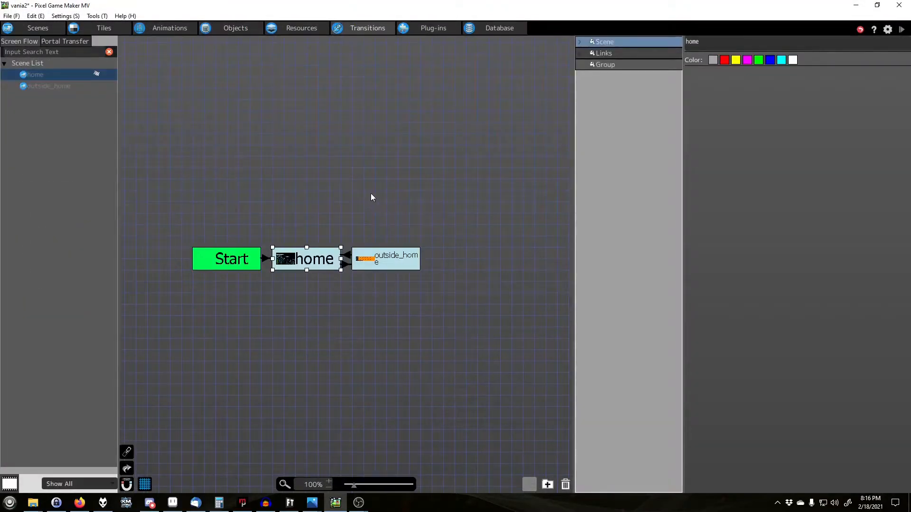
pyautogui.click(249, 198)
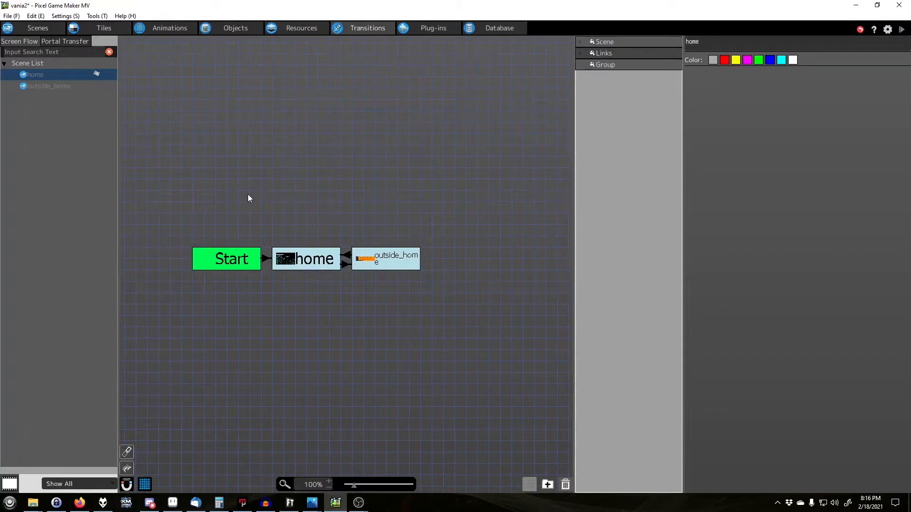
pyautogui.click(72, 41)
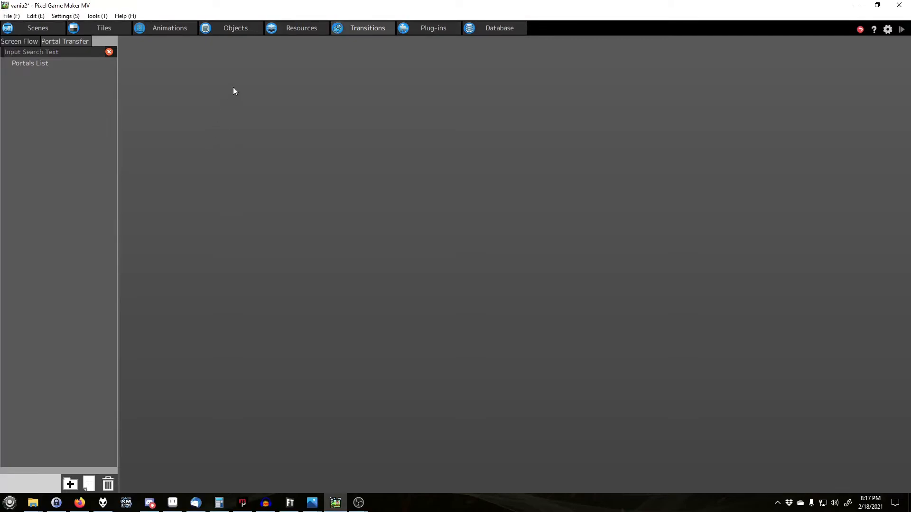
pyautogui.click(10, 42)
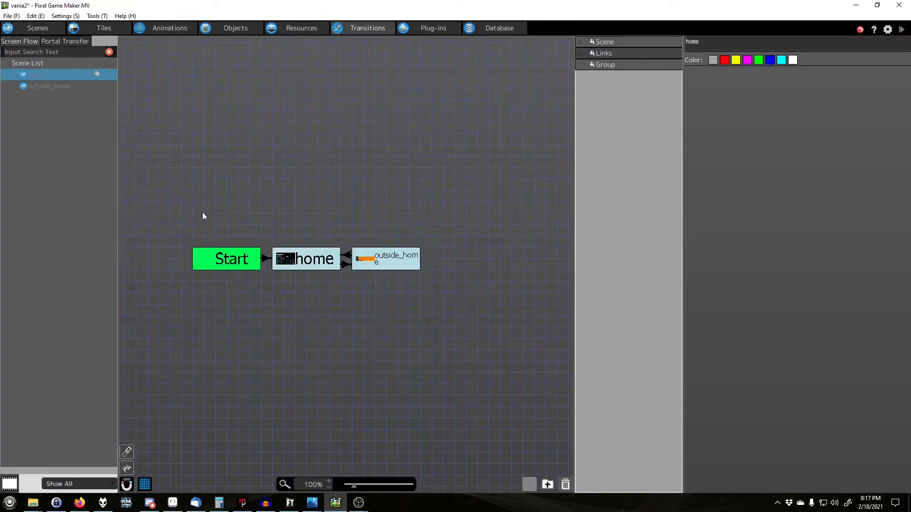
# - Inspect the changeover conditions of the link from home to outside_home
pyautogui.click(386, 260)
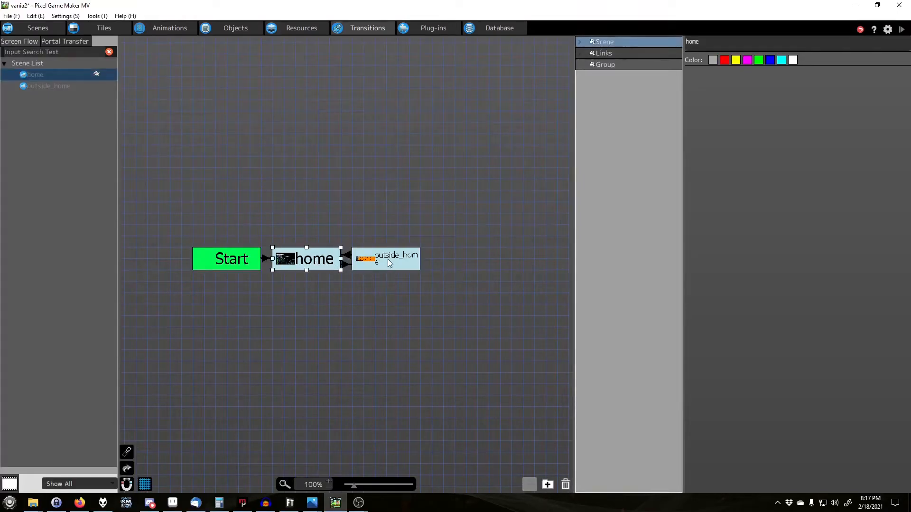
pyautogui.click(345, 264)
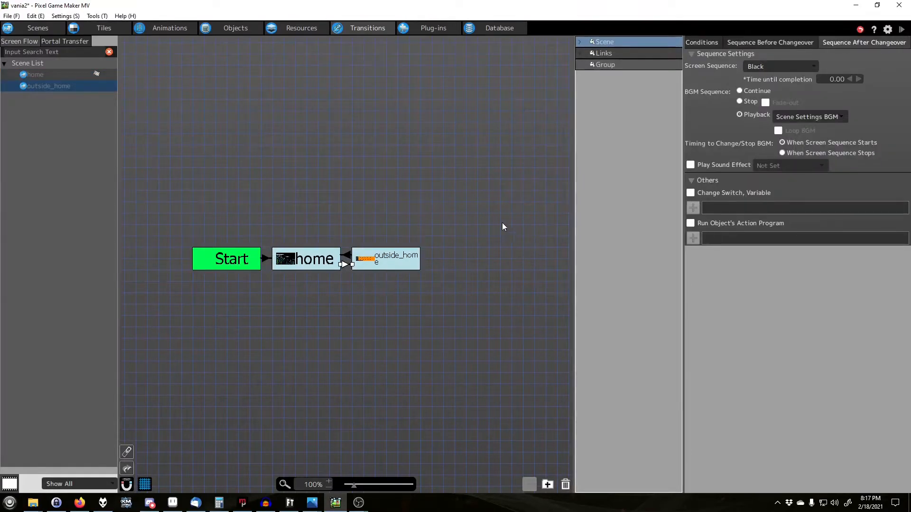
pyautogui.click(714, 46)
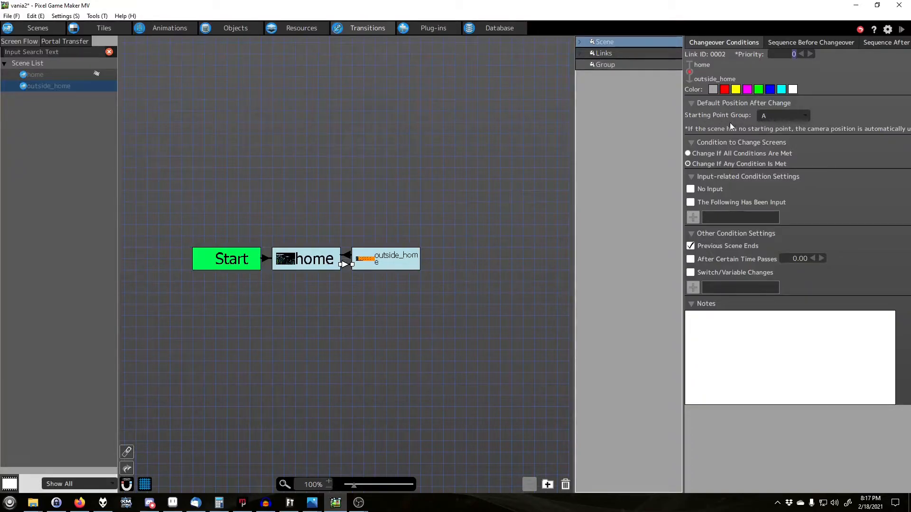
# - Compare the starting points placed in the home and outside_home scene layouts
pyautogui.click(30, 27)
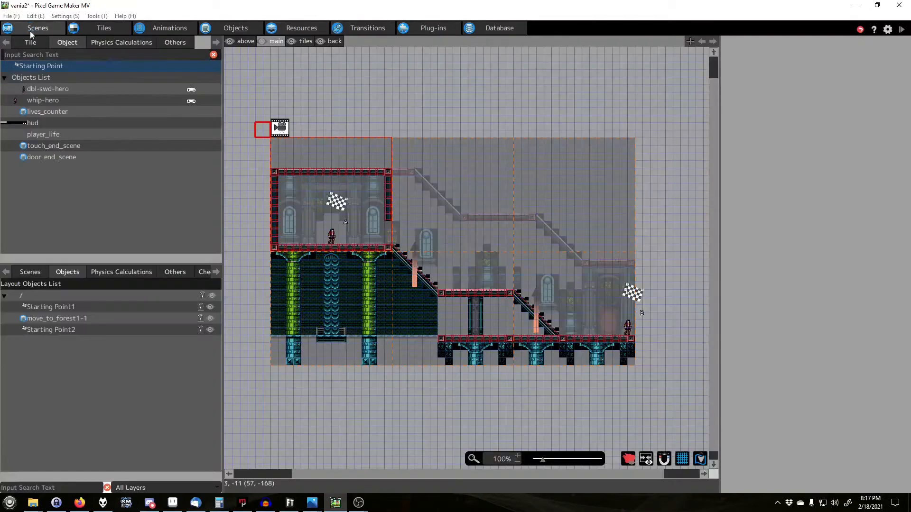
pyautogui.click(26, 272)
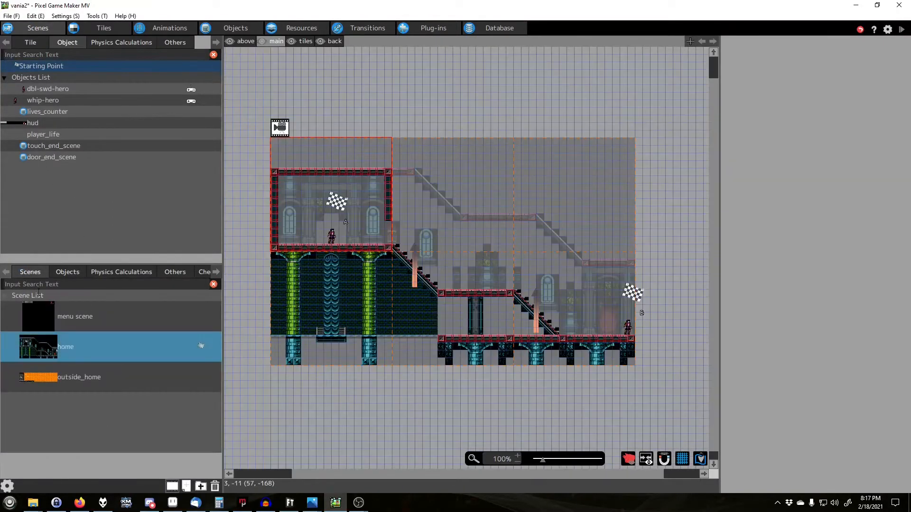
pyautogui.click(78, 377)
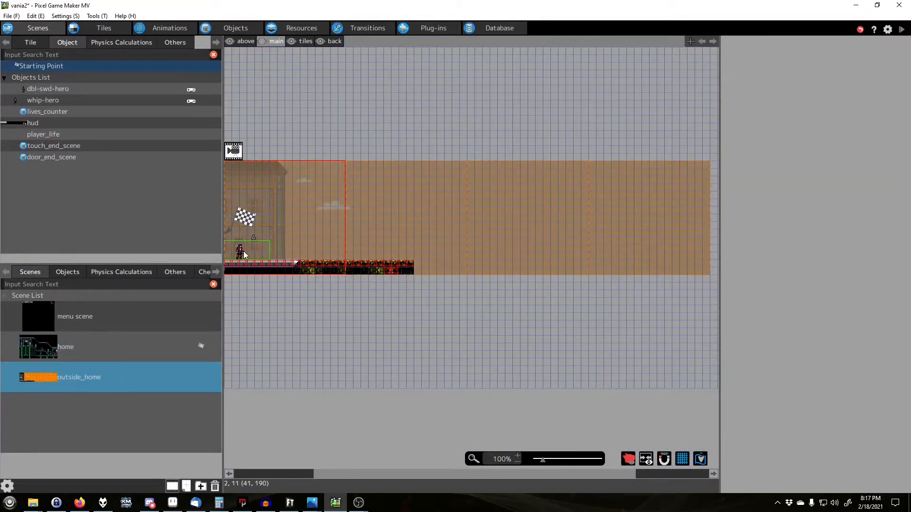
pyautogui.moveTo(408, 474); pyautogui.dragTo(337, 475)
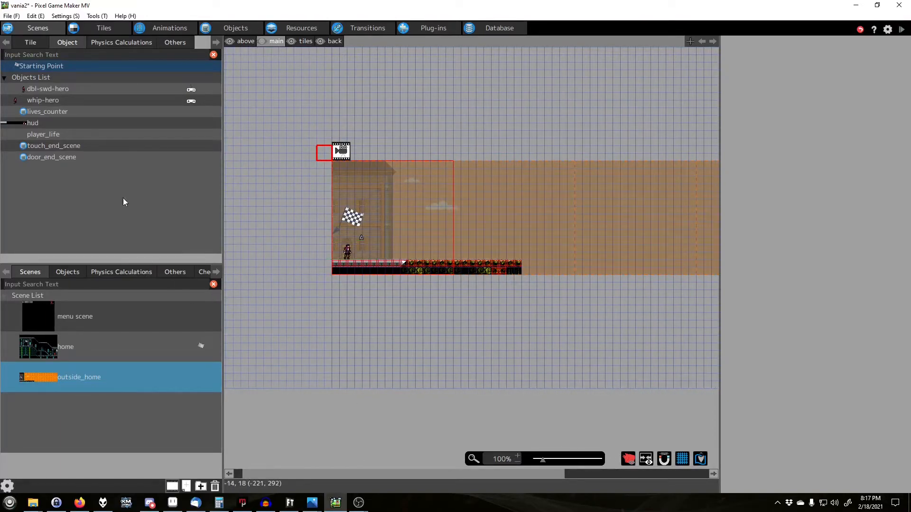
pyautogui.click(66, 359)
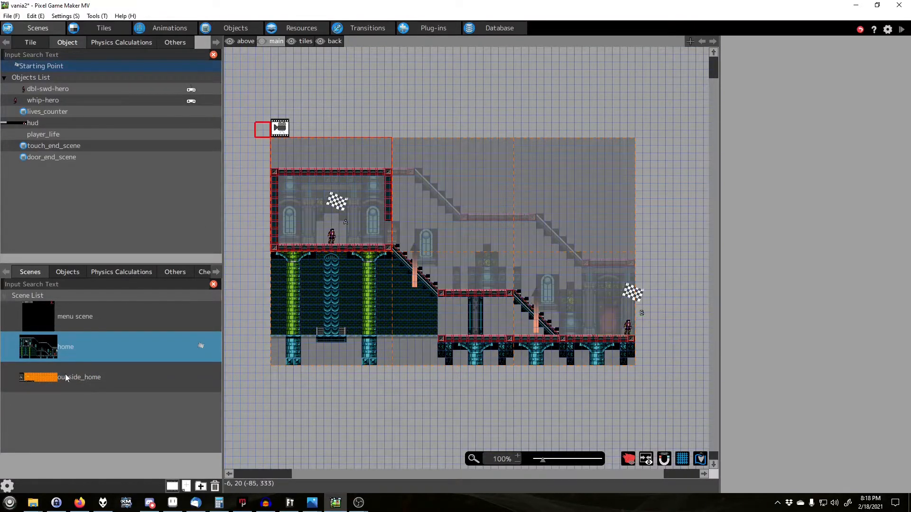
pyautogui.press('Down')
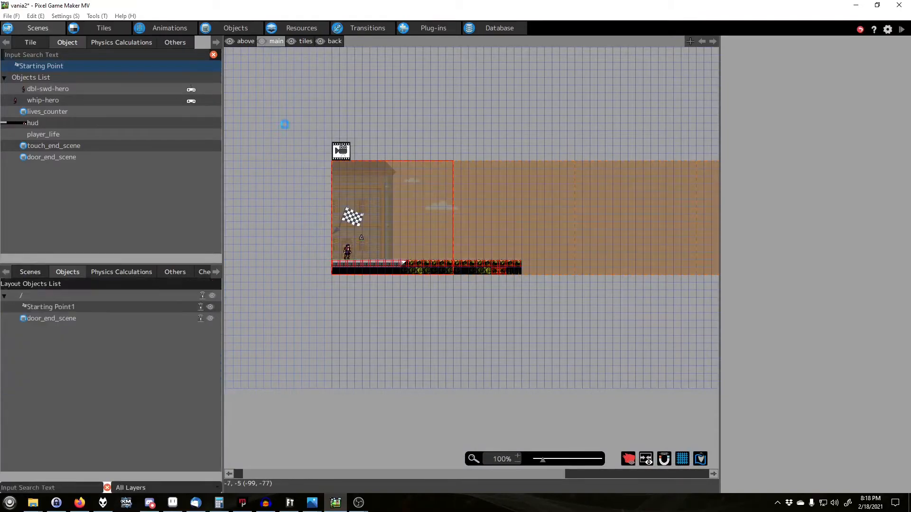
# - Recheck the changeover conditions from home to outside_home against the runtime actions of touch_end_scene's Move action
pyautogui.click(368, 30)
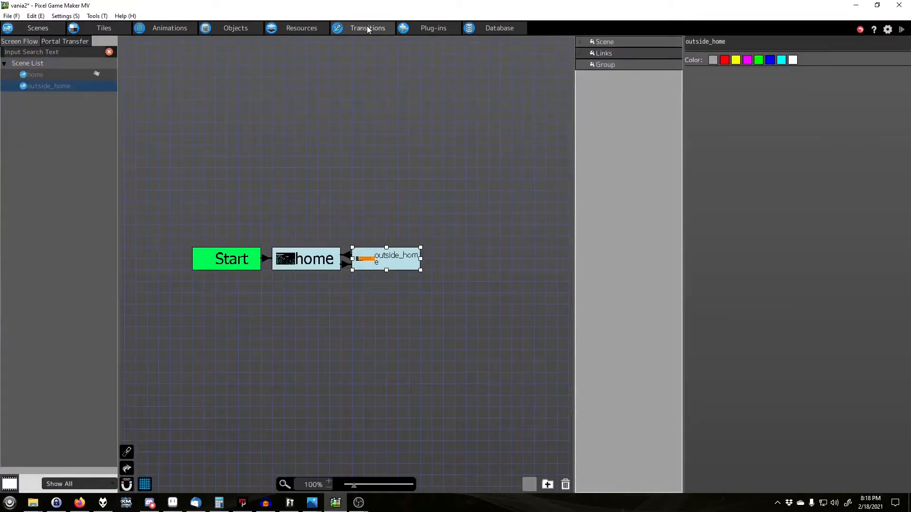
pyautogui.click(343, 264)
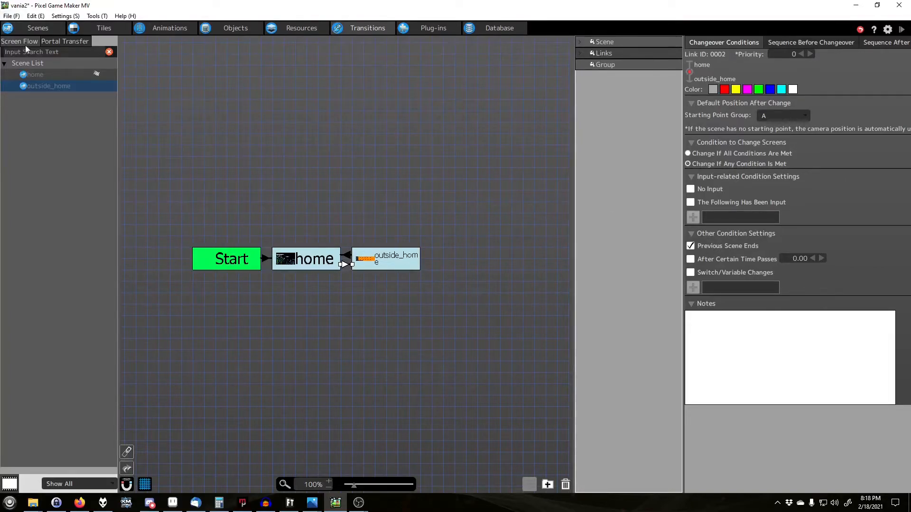
pyautogui.click(235, 28)
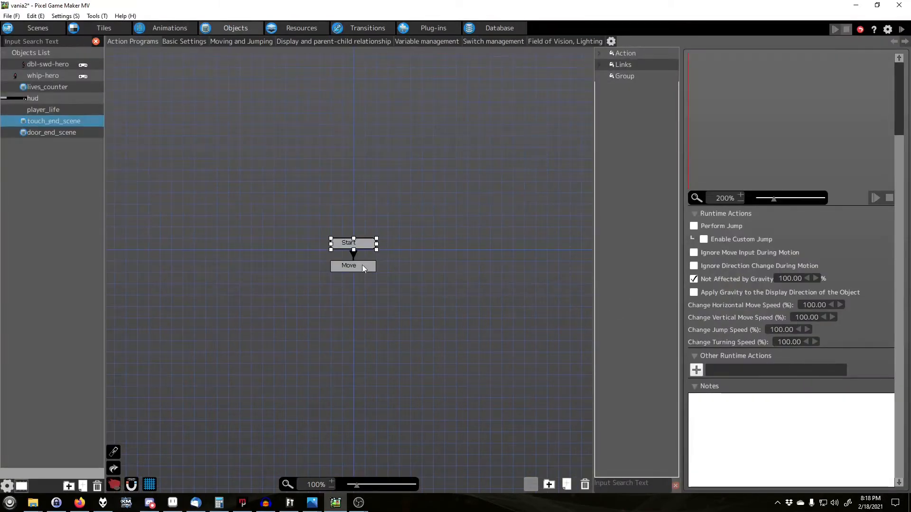
pyautogui.click(362, 266)
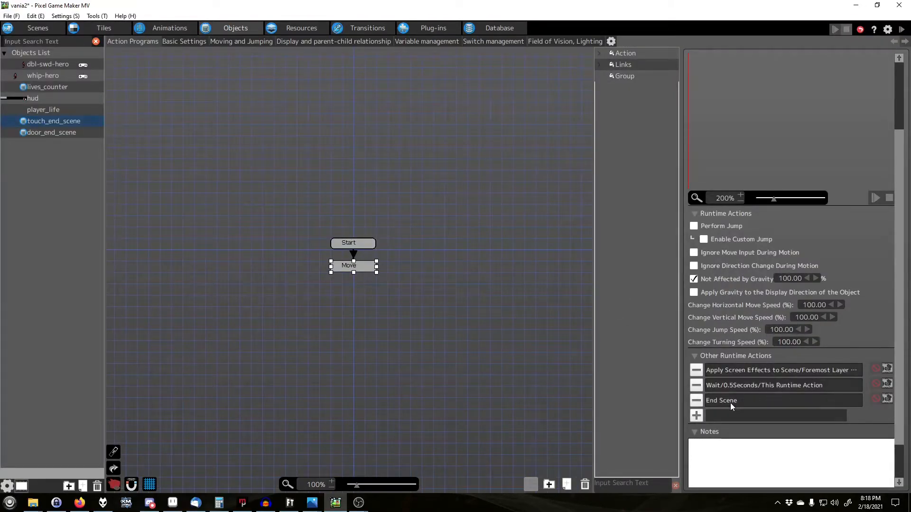
# - Check Starting Point1 in outside_home, and review the changeover conditions and before and after sequences of the link from home to outside_home
pyautogui.click(35, 27)
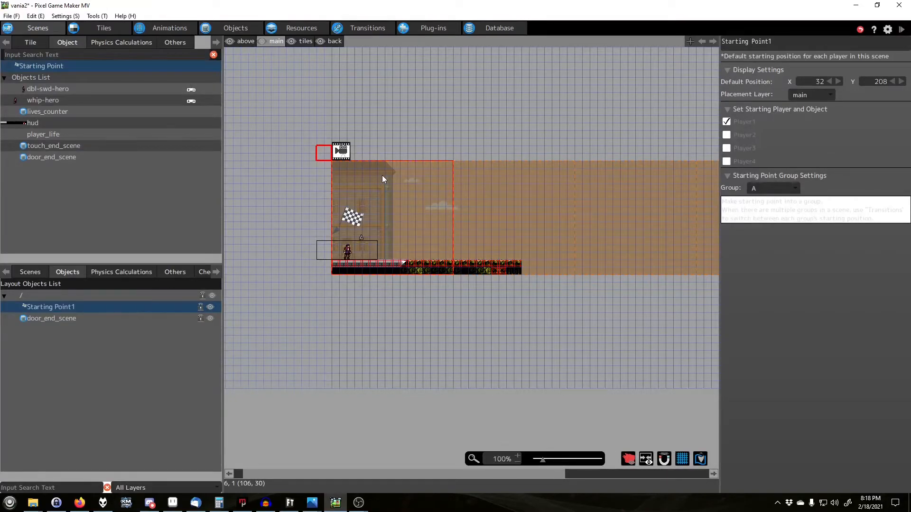
pyautogui.click(375, 28)
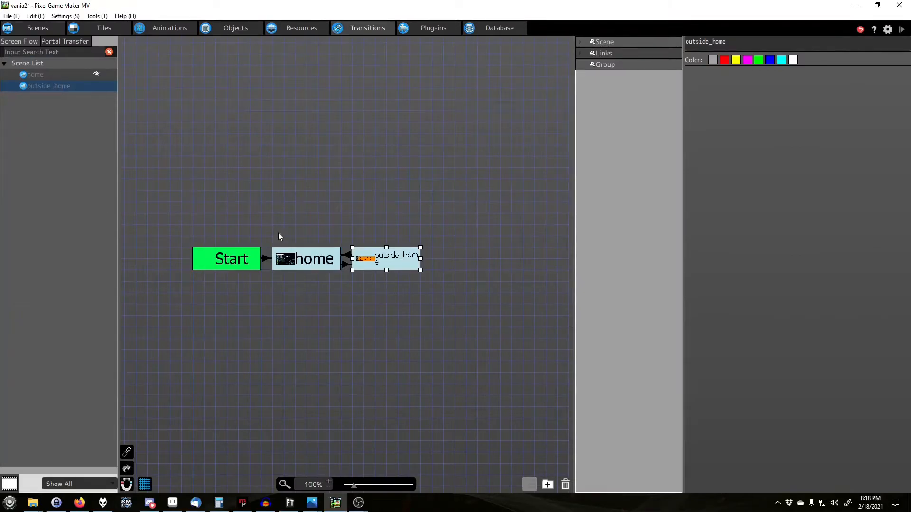
pyautogui.click(344, 264)
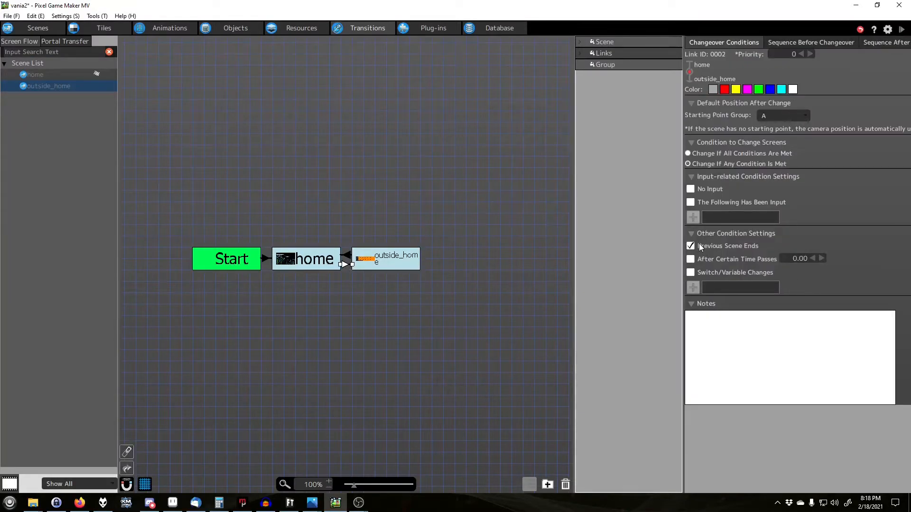
pyautogui.click(798, 44)
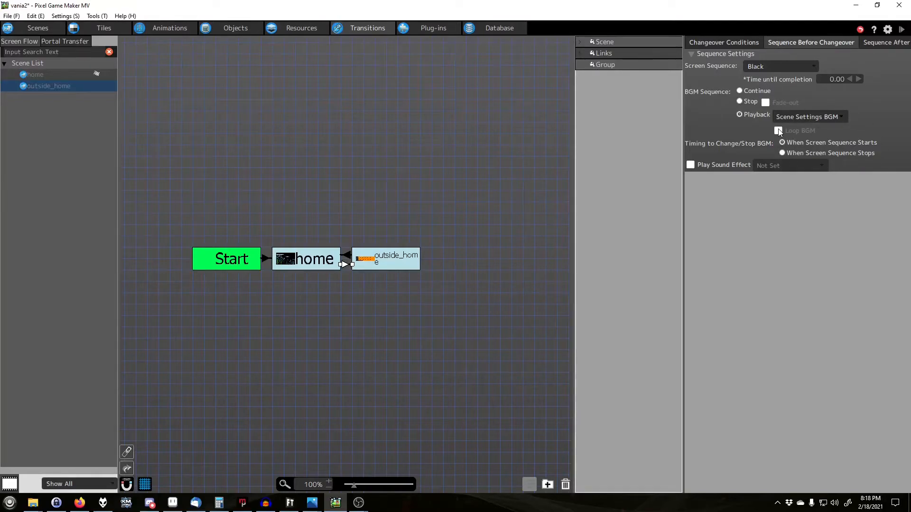
pyautogui.click(878, 42)
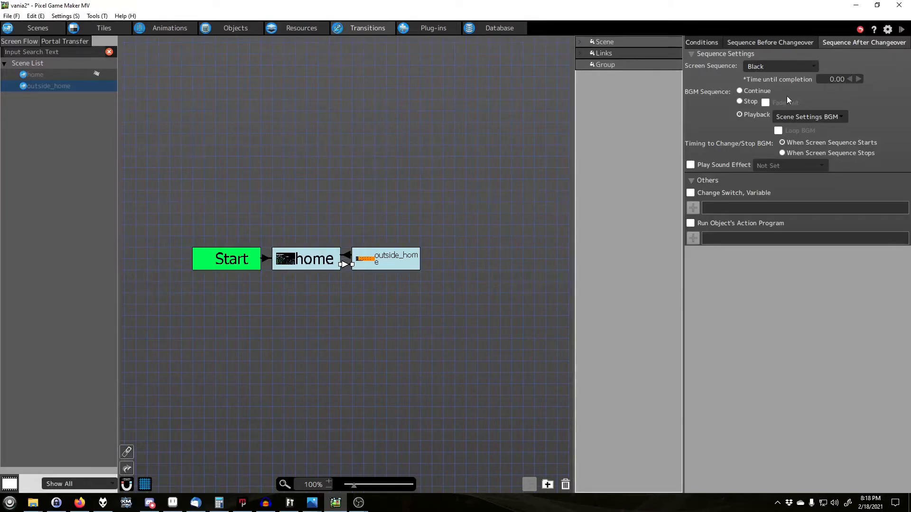
pyautogui.click(695, 44)
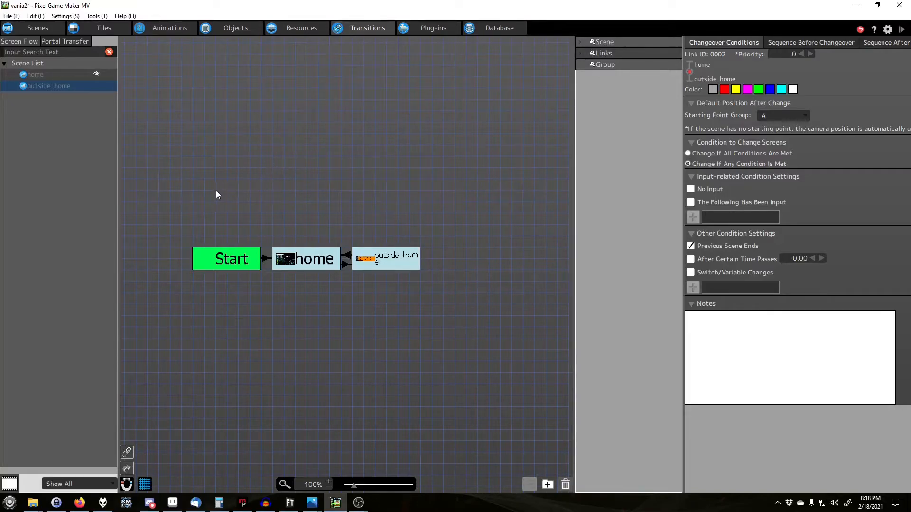
# - Review the changeover conditions and before and after sequences of the link from outside_home to home, returning to the outside_home layout
pyautogui.click(348, 256)
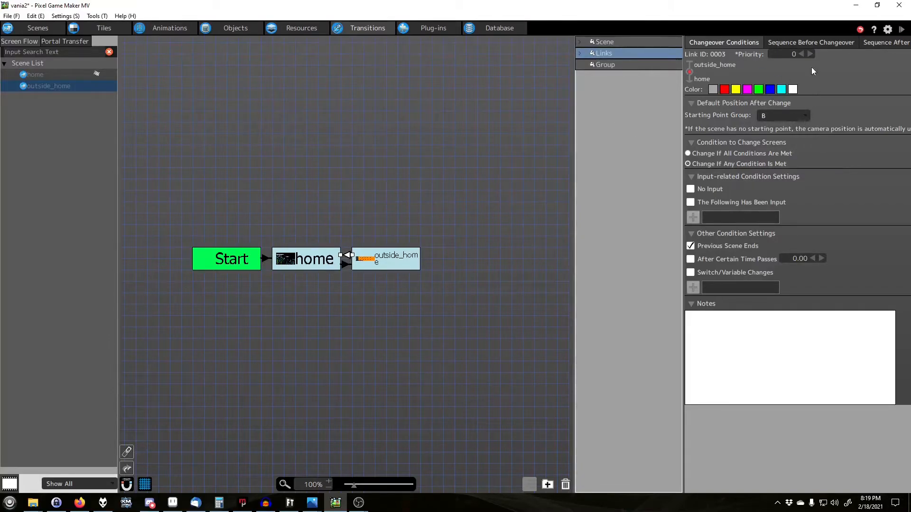
pyautogui.click(804, 41)
pyautogui.click(870, 43)
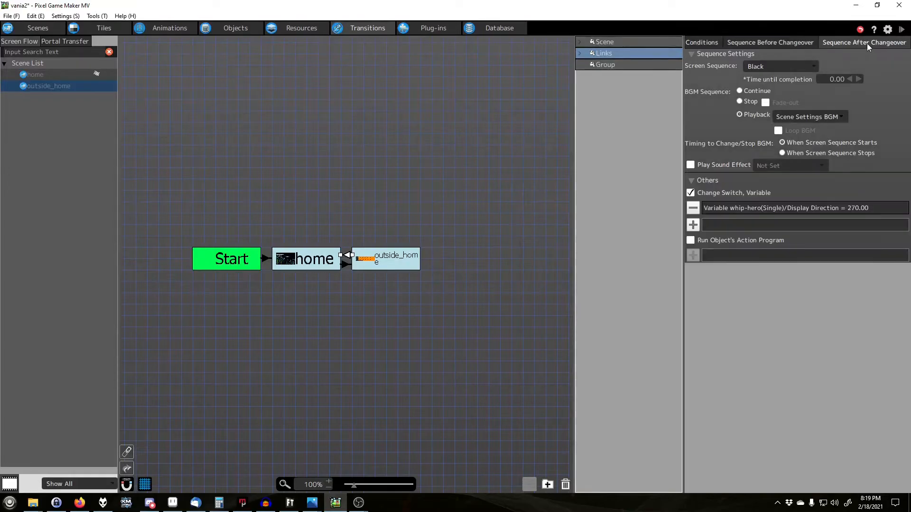
pyautogui.click(708, 45)
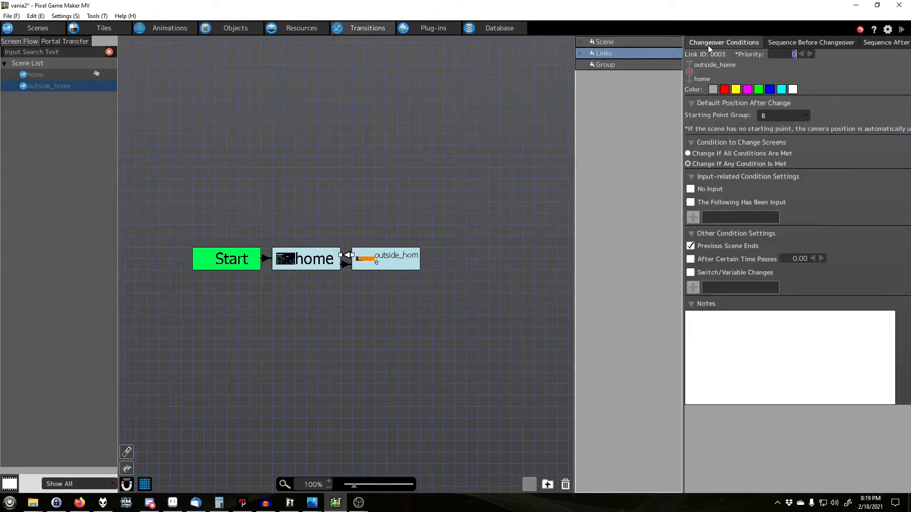
pyautogui.click(868, 44)
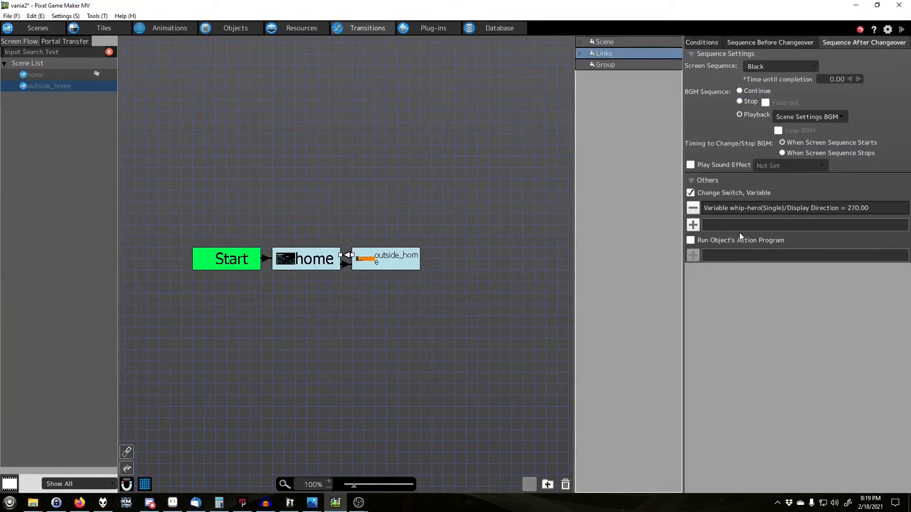
pyautogui.click(701, 43)
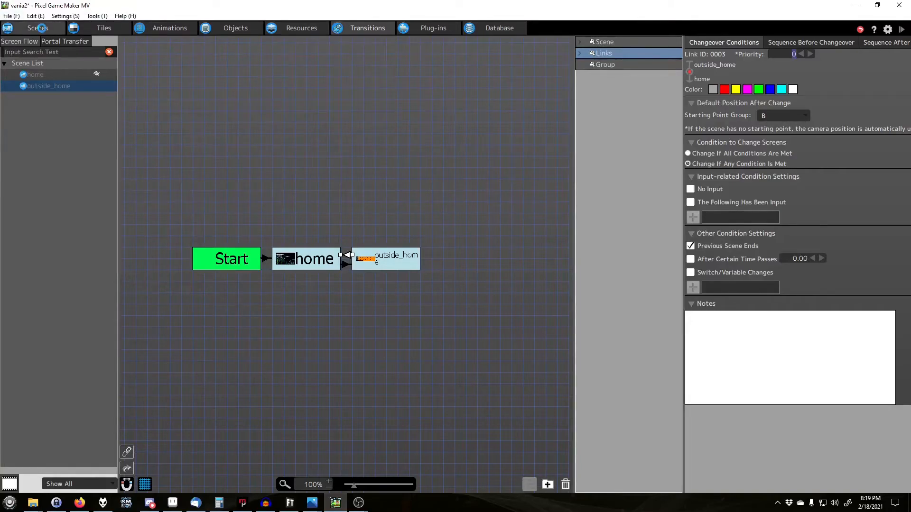
pyautogui.click(38, 28)
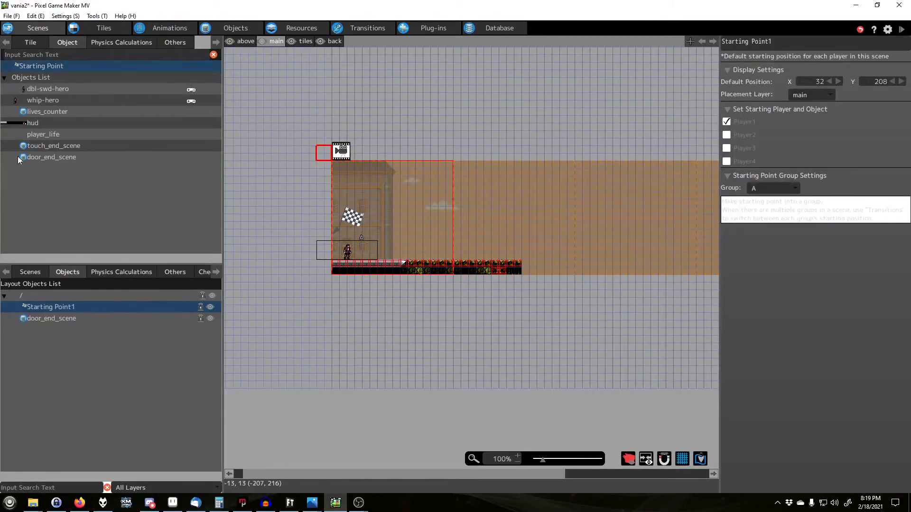
# - Review the link from outside_home to home, inspecting the whip-hero Display Direction assignment in its sequence after changeover and its changeover conditions
pyautogui.click(30, 272)
pyautogui.click(60, 349)
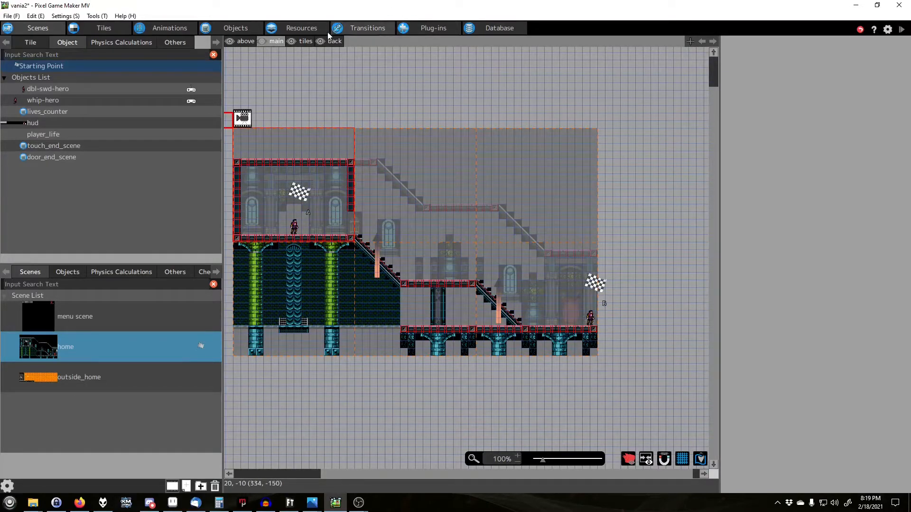
pyautogui.click(354, 30)
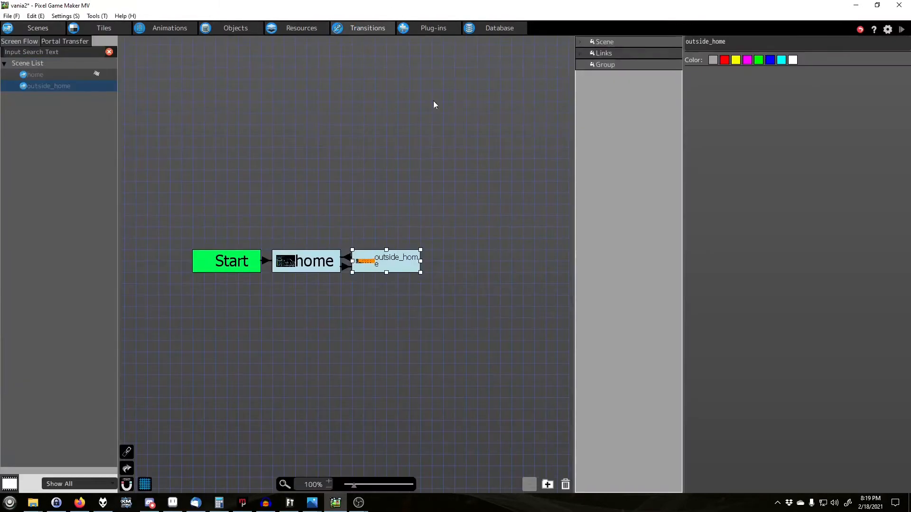
pyautogui.click(345, 258)
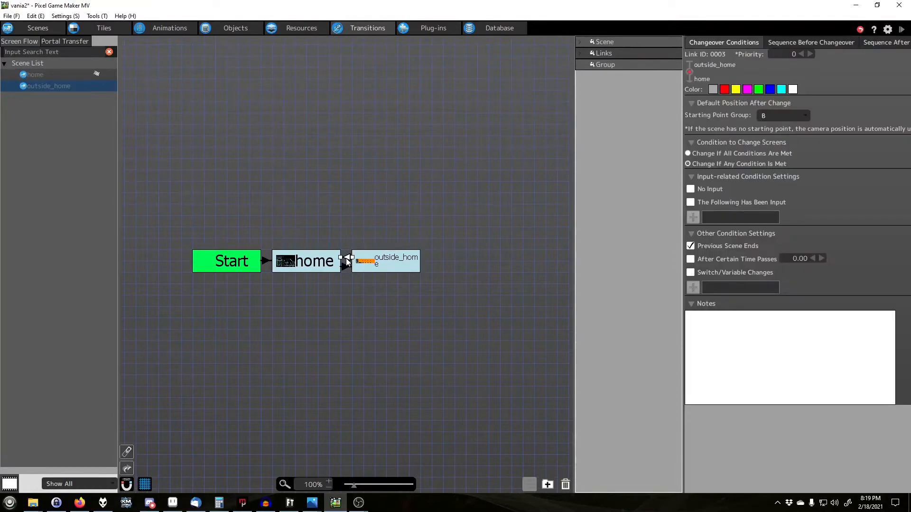
pyautogui.click(886, 43)
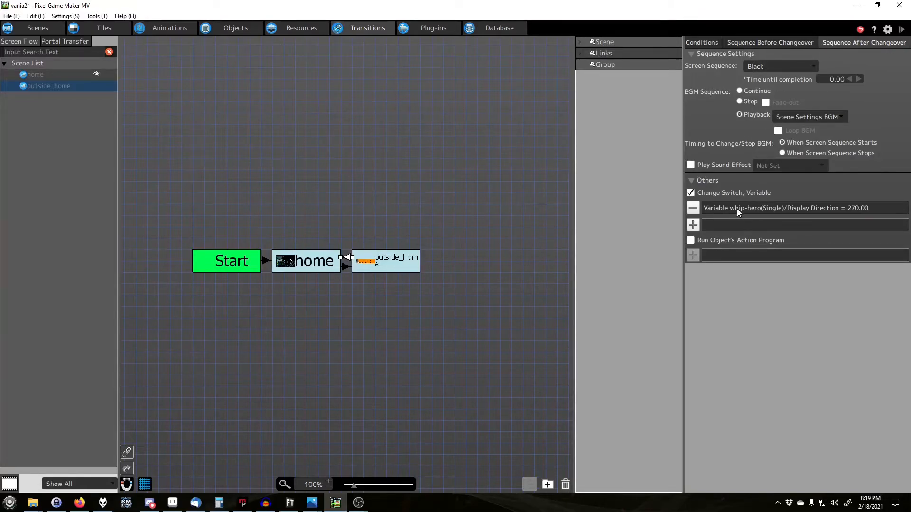
pyautogui.doubleClick(721, 208)
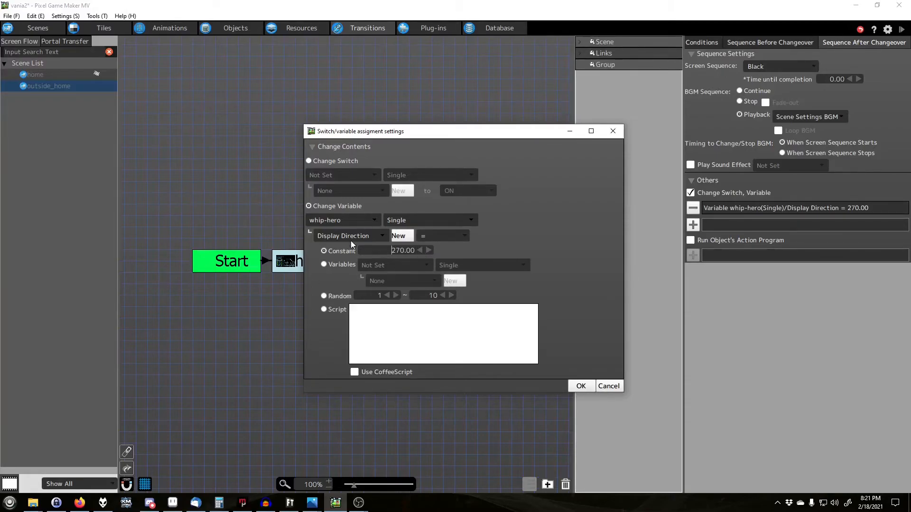
pyautogui.click(607, 386)
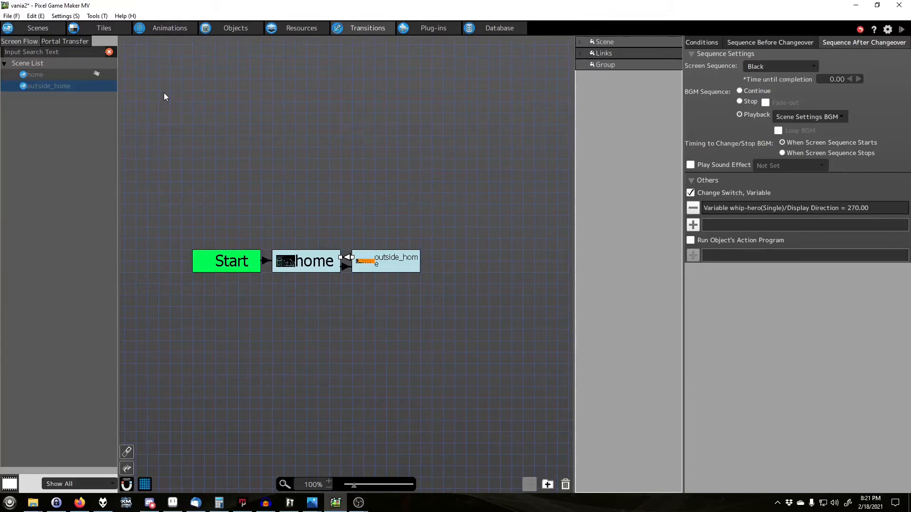
pyautogui.click(774, 41)
pyautogui.click(710, 43)
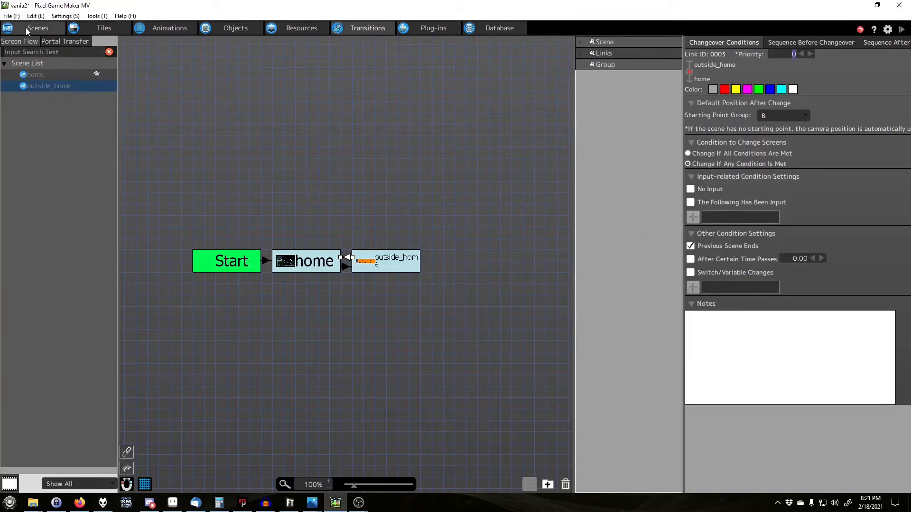
# - Inspect door_end_scene's Start action and the conditions of its link from Start to Move
pyautogui.click(46, 29)
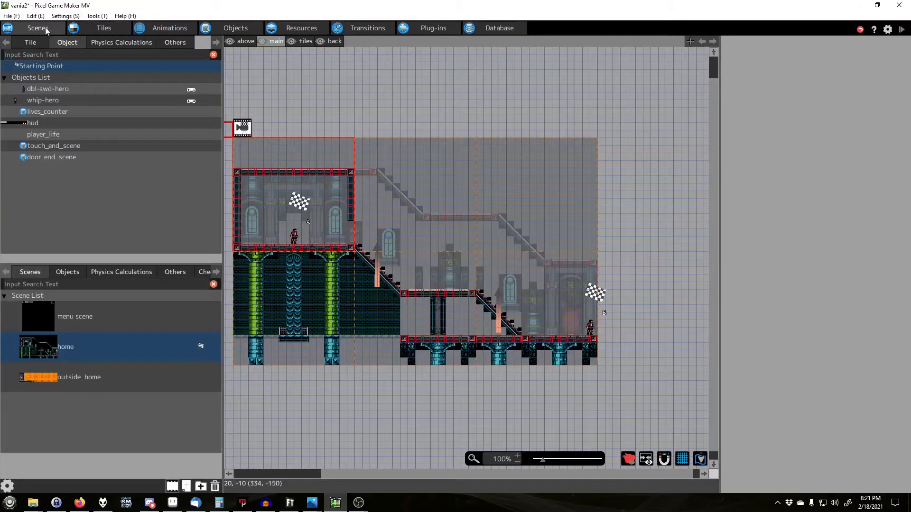
pyautogui.click(232, 28)
pyautogui.click(58, 133)
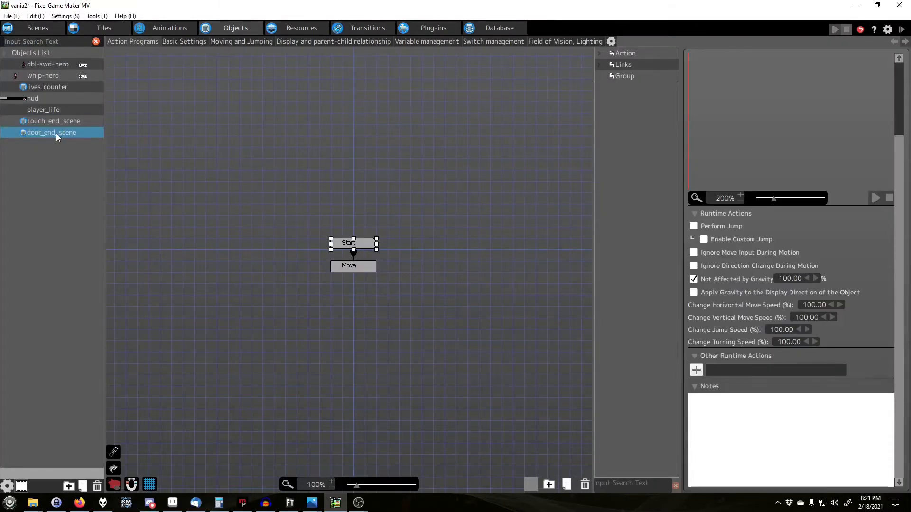
pyautogui.click(331, 147)
pyautogui.click(364, 245)
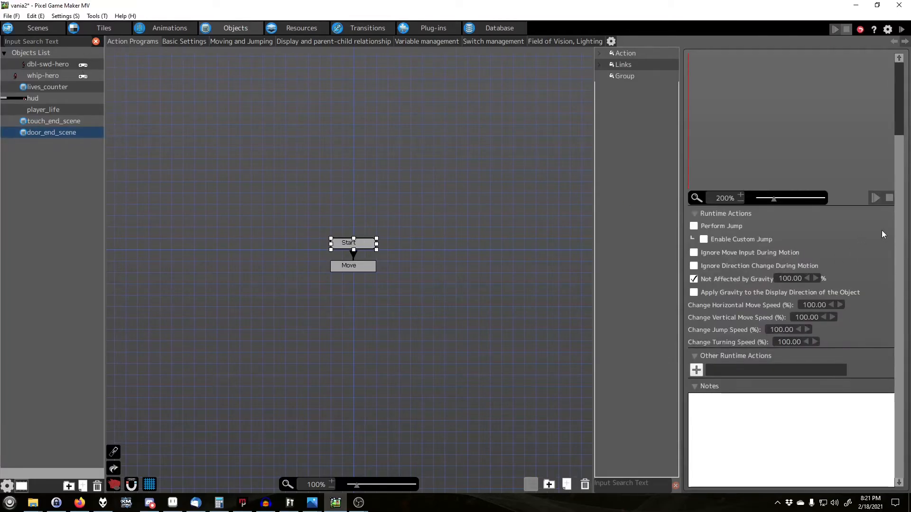
pyautogui.scroll(3, 878, 232)
pyautogui.scroll(-1, 783, 219)
pyautogui.click(354, 257)
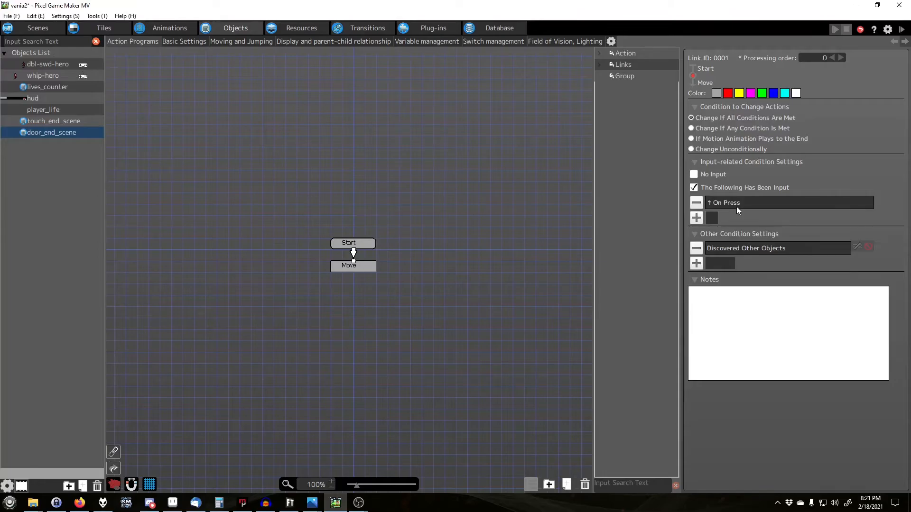
# - Inspect the screen effect, wait and End Scene runtime actions of door_end_scene's Move action
pyautogui.click(372, 266)
pyautogui.moveTo(895, 347)
pyautogui.mouseDown()
pyautogui.moveTo(897, 258)
pyautogui.moveTo(902, 357)
pyautogui.mouseUp()
pyautogui.doubleClick(742, 351)
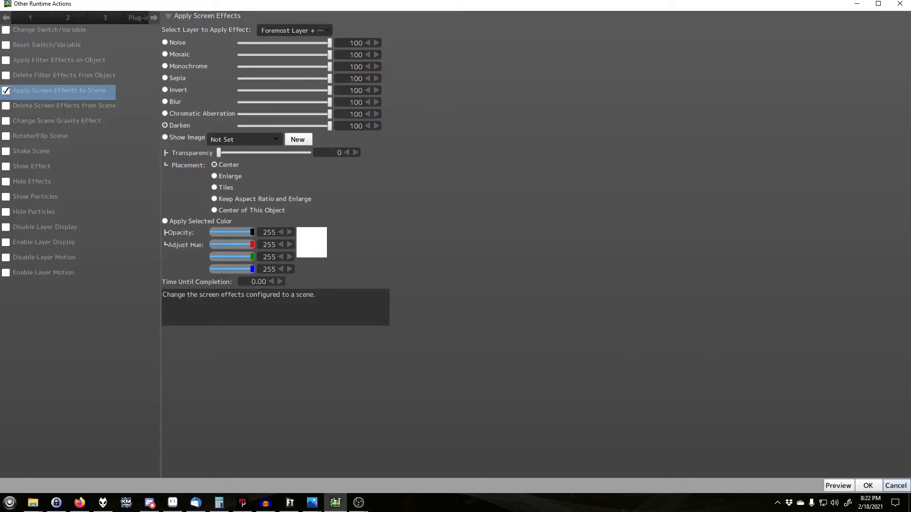
pyautogui.click(895, 485)
pyautogui.doubleClick(764, 371)
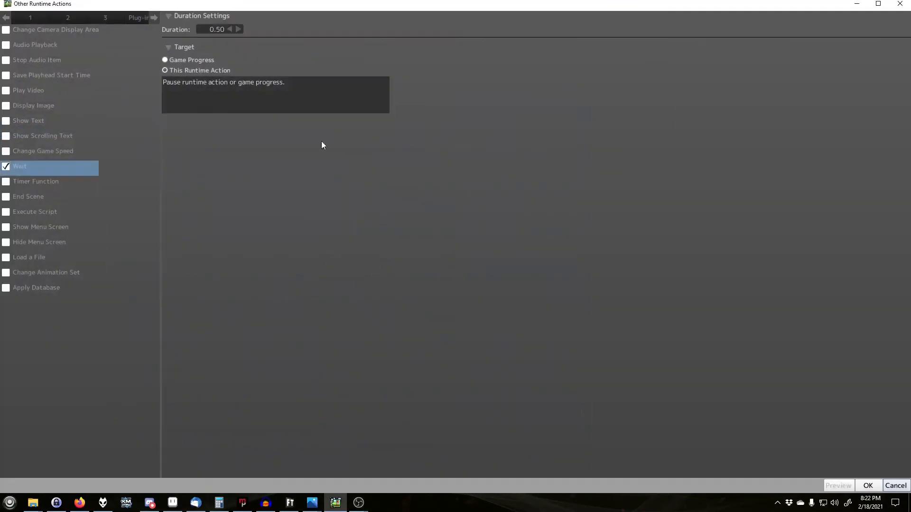
pyautogui.click(896, 485)
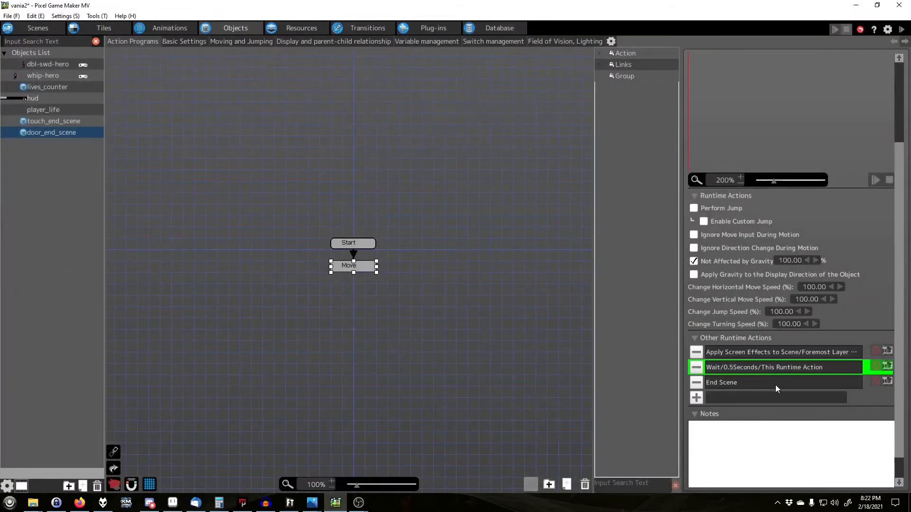
pyautogui.click(750, 383)
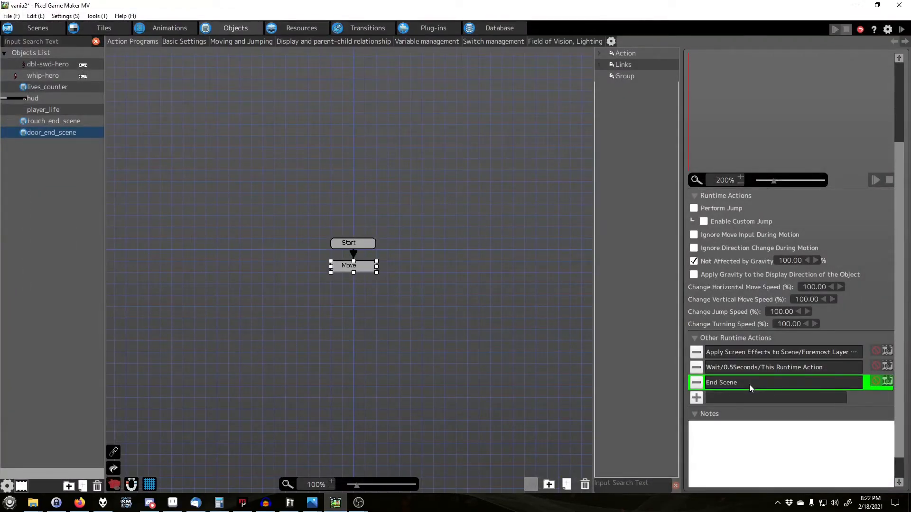
# - Recheck the conditions and before and after sequences of the link from outside_home to home, returning to the home layout
pyautogui.click(353, 28)
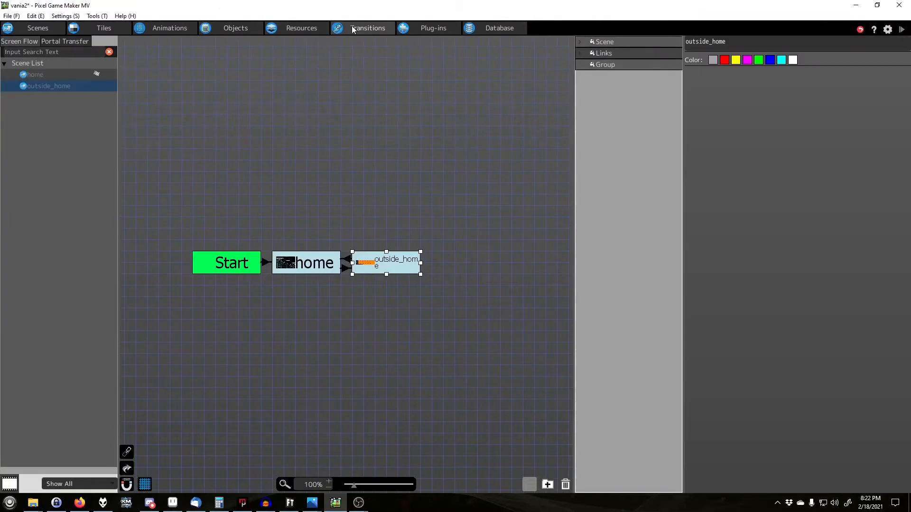
pyautogui.click(346, 260)
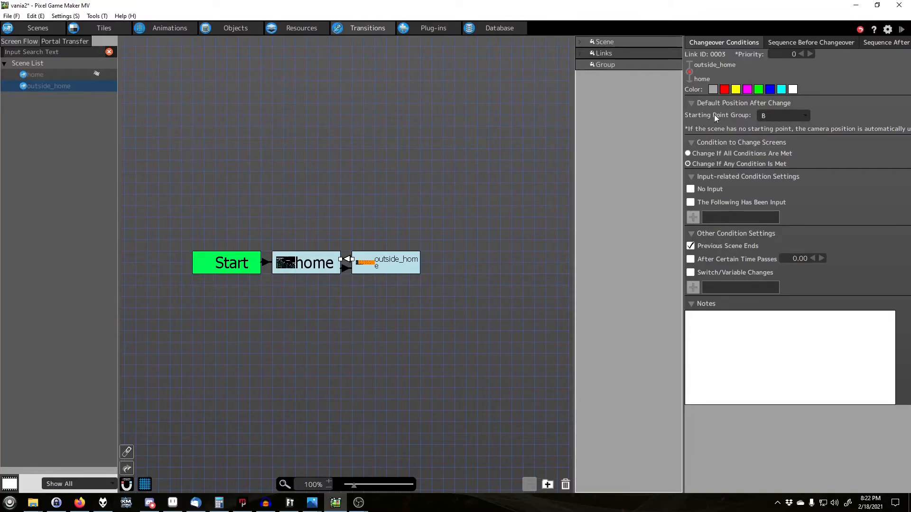
pyautogui.click(810, 43)
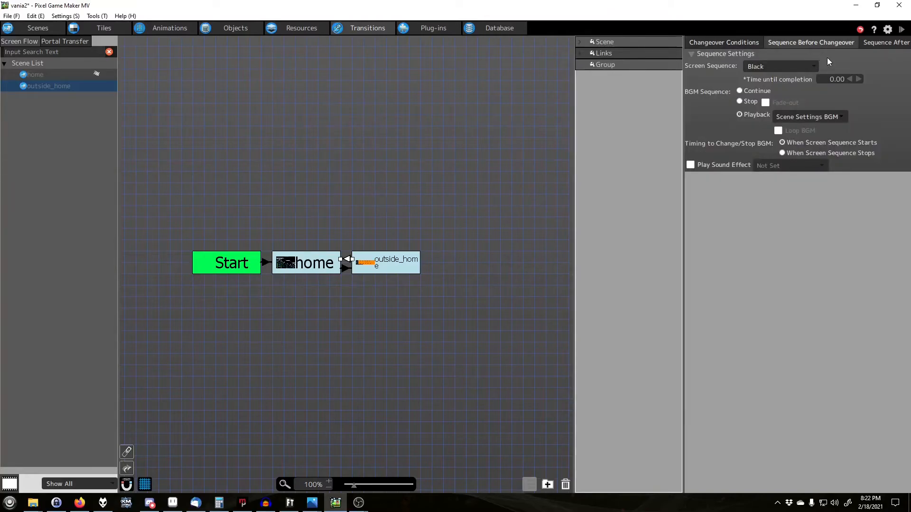
pyautogui.click(888, 43)
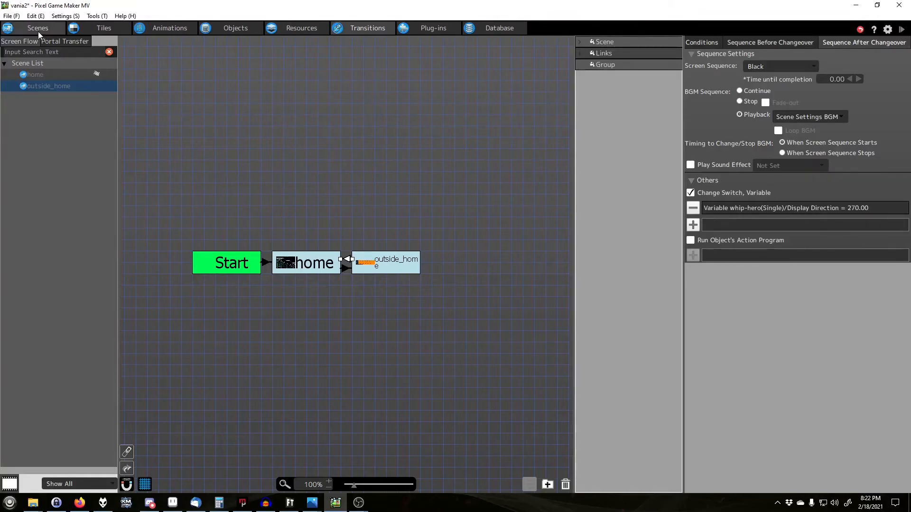
pyautogui.click(38, 31)
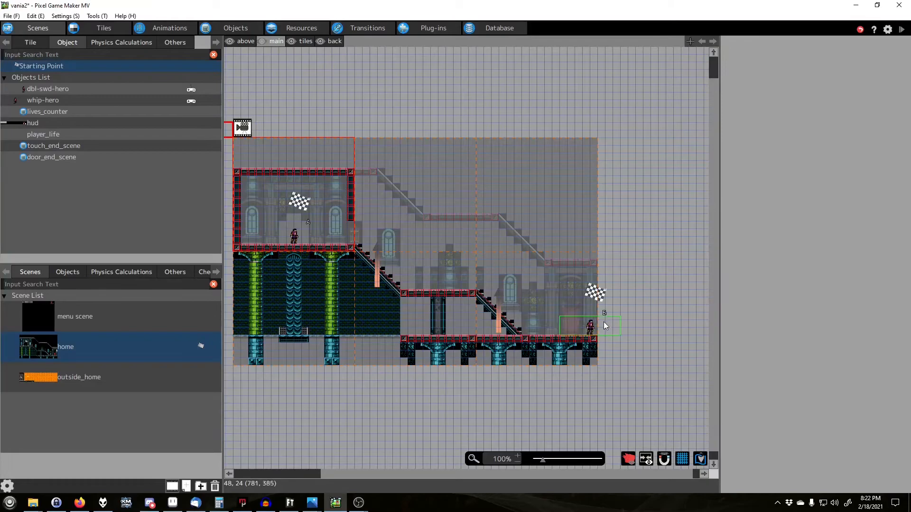
# - Test play the game, walking the hero down the home stairs and through the exit into outside_home
pyautogui.click(901, 29)
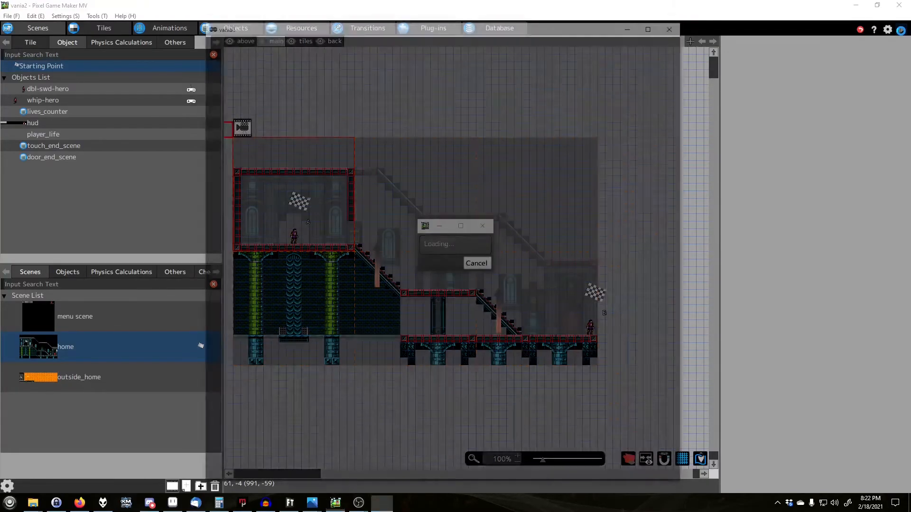
pyautogui.press('Right')
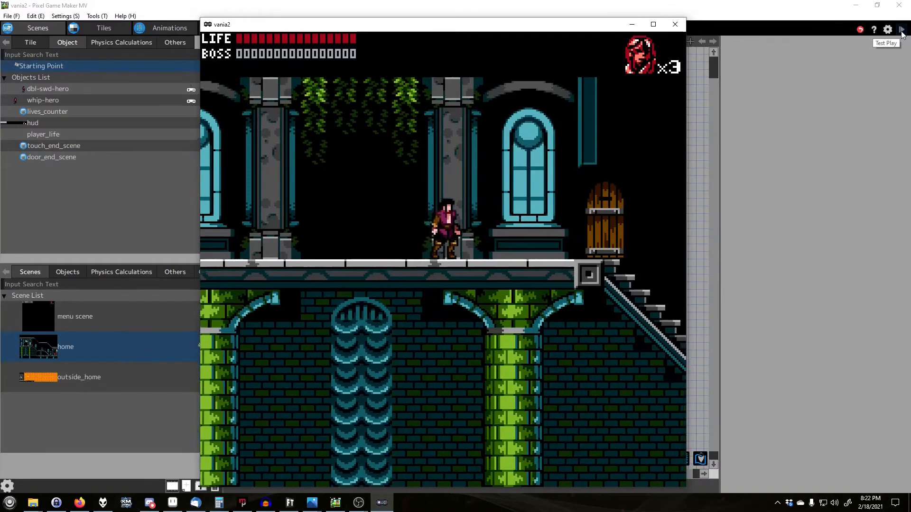
pyautogui.press('space')
pyautogui.press('Right')
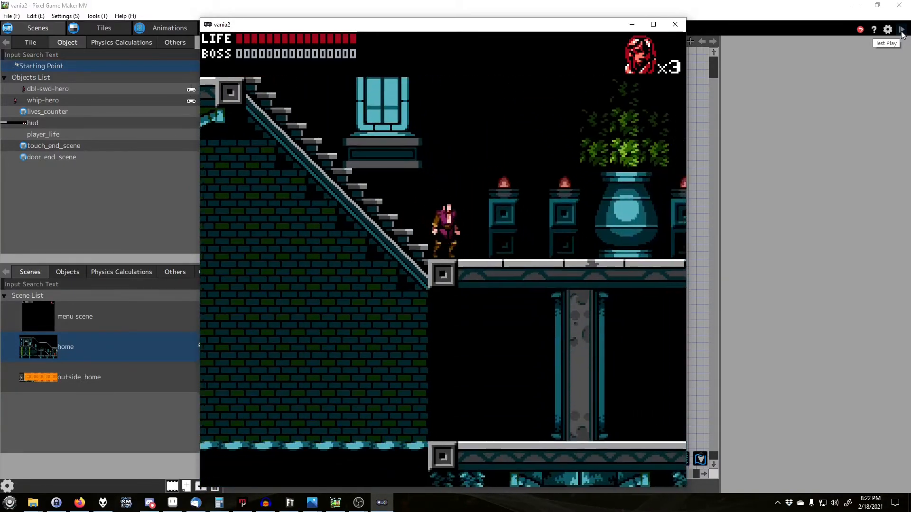
pyautogui.press('Right')
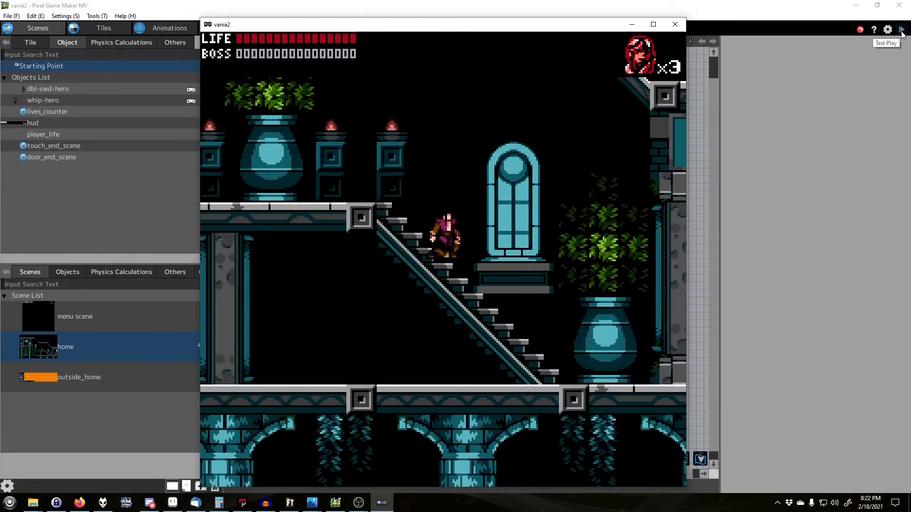
pyautogui.press('Left')
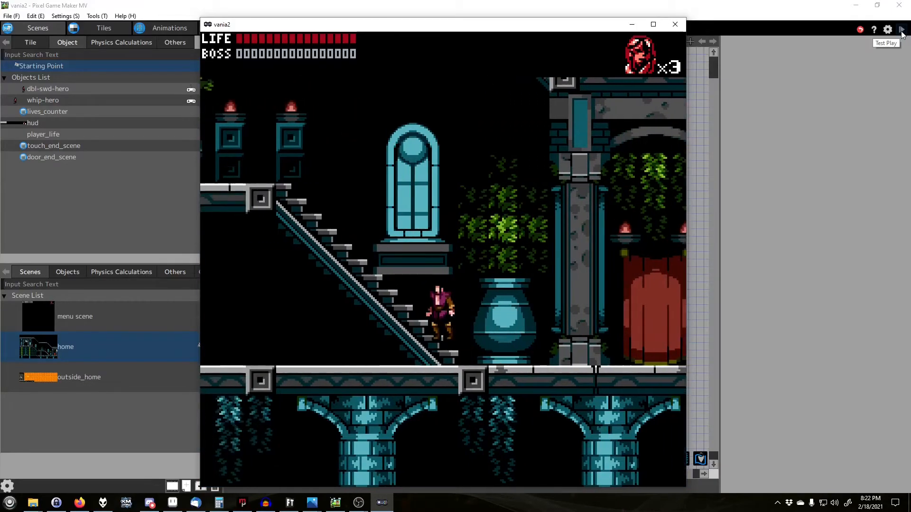
pyautogui.press('Right')
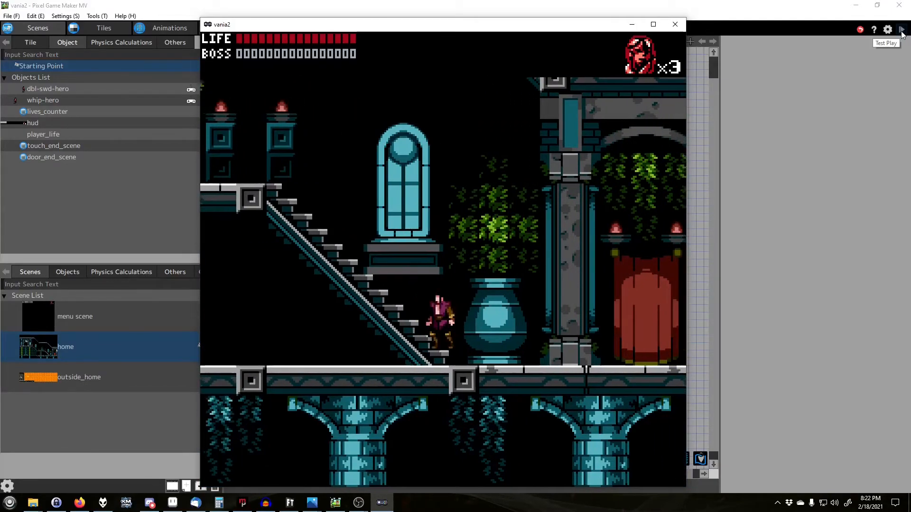
pyautogui.press('Left')
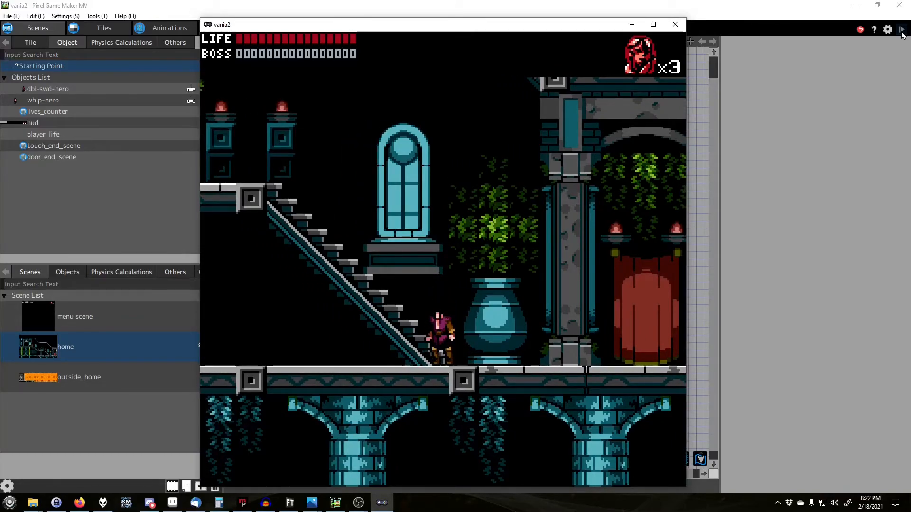
pyautogui.press('Left')
pyautogui.press('Down')
pyautogui.press('Right')
pyautogui.press('Right')
pyautogui.press('Left')
pyautogui.press('Right')
pyautogui.press('Right')
pyautogui.press('Right')
pyautogui.press('Left')
pyautogui.press('Left')
pyautogui.press('Right')
pyautogui.press('Left')
pyautogui.press('Right')
pyautogui.press('Left')
pyautogui.press('Right')
pyautogui.press('Left')
pyautogui.press('Right')
pyautogui.press('Left')
pyautogui.press('Left')
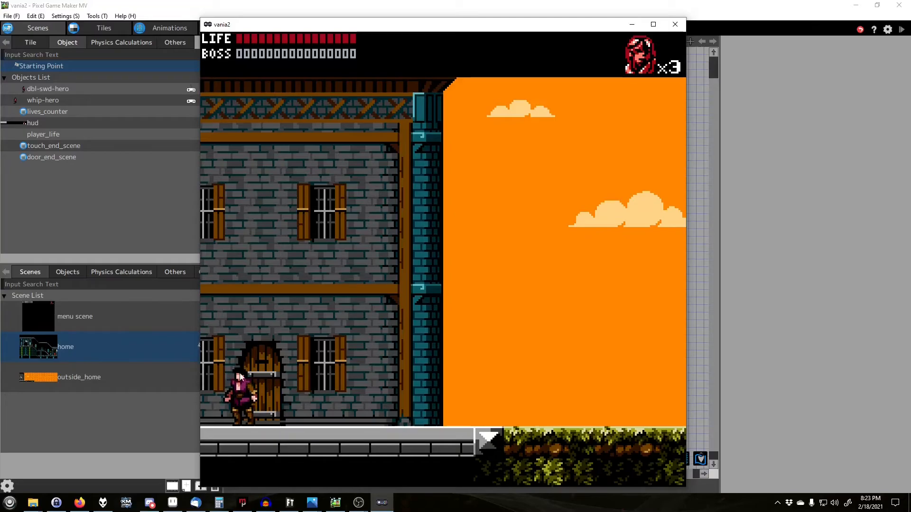
# - Take the hero back into home through the outside_home door, and end the test play
pyautogui.press('Right')
pyautogui.press('Up')
pyautogui.press('Right')
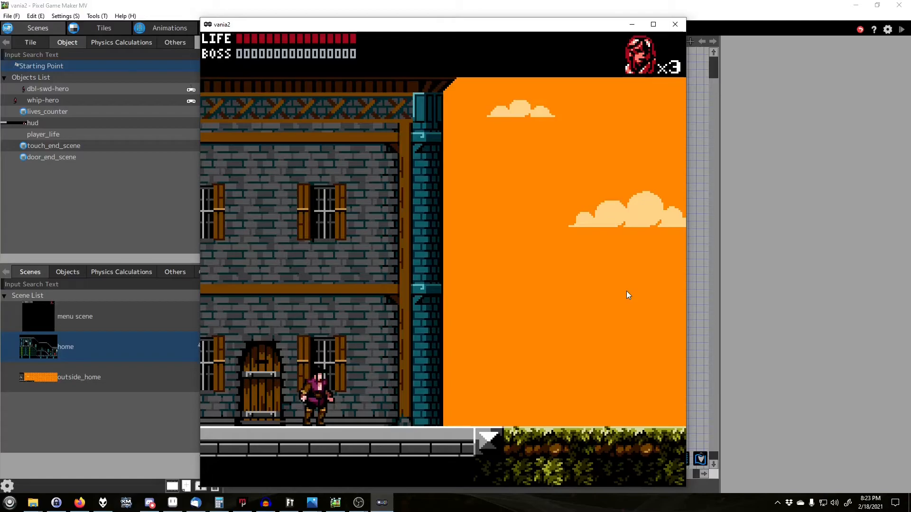
pyautogui.press('space')
pyautogui.press('Left')
pyautogui.press('Right')
pyautogui.press('Up')
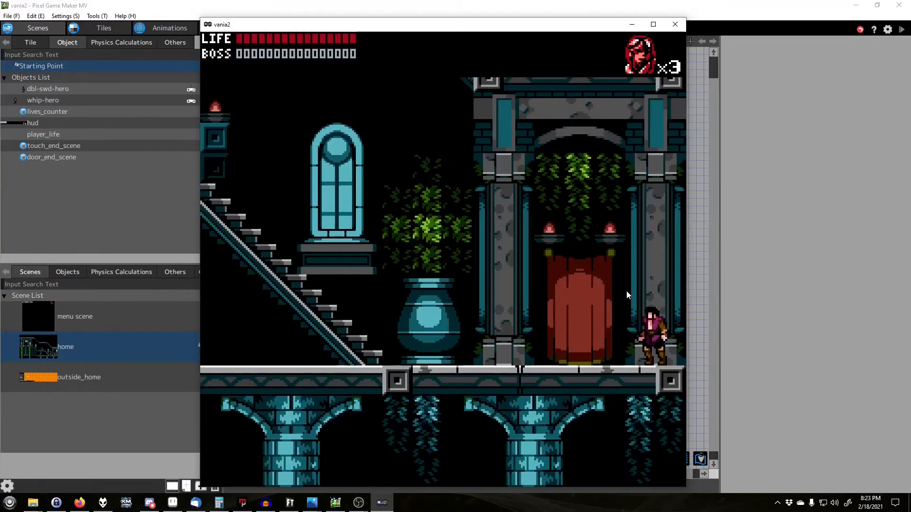
pyautogui.press('Left')
pyautogui.press('z')
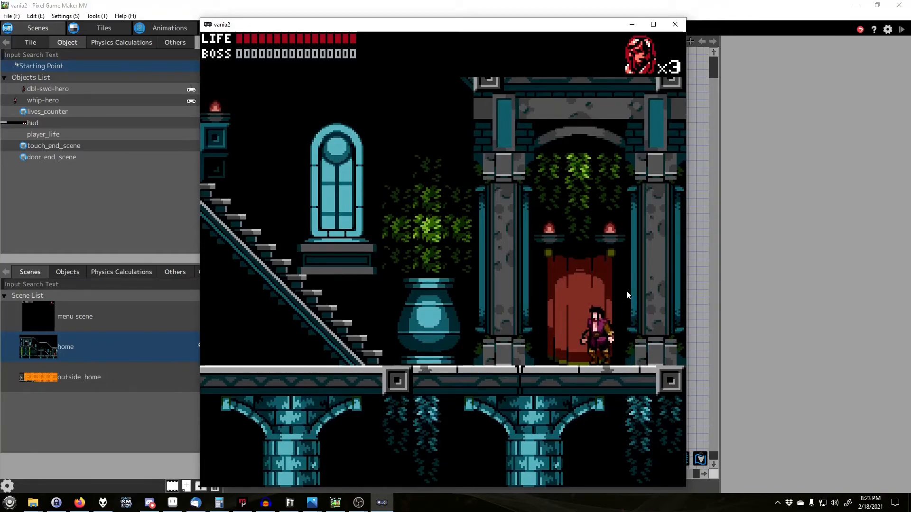
pyautogui.click(674, 25)
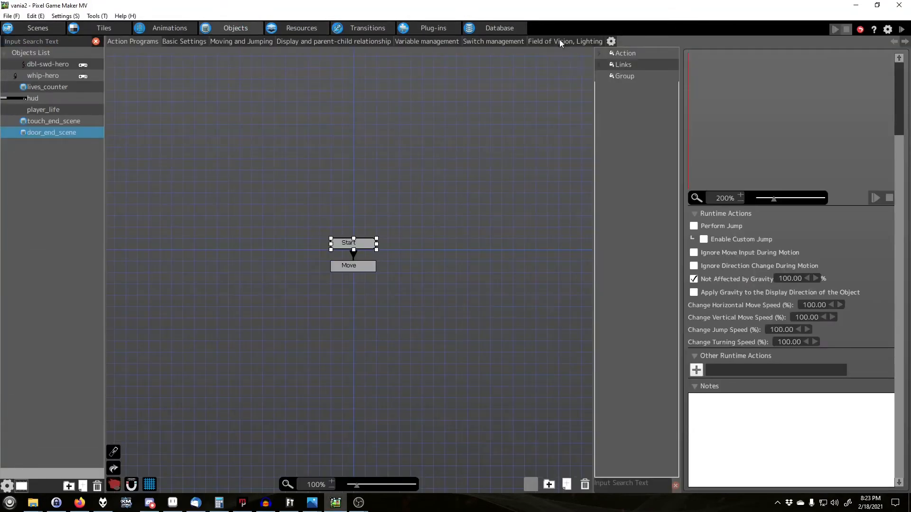
# - Enable Apply Selected Color on the Detect Player field of vision of both door_end_scene and touch_end_scene
pyautogui.click(559, 40)
pyautogui.click(188, 240)
pyautogui.click(56, 121)
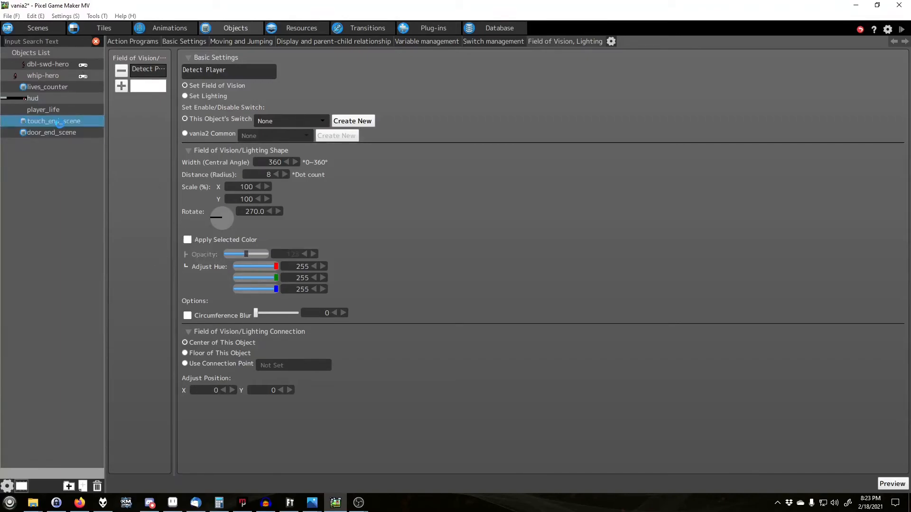
# - Test play the game with the detection areas displayed, walking the hero down the home stairs and through the exit into outside_home
pyautogui.click(901, 28)
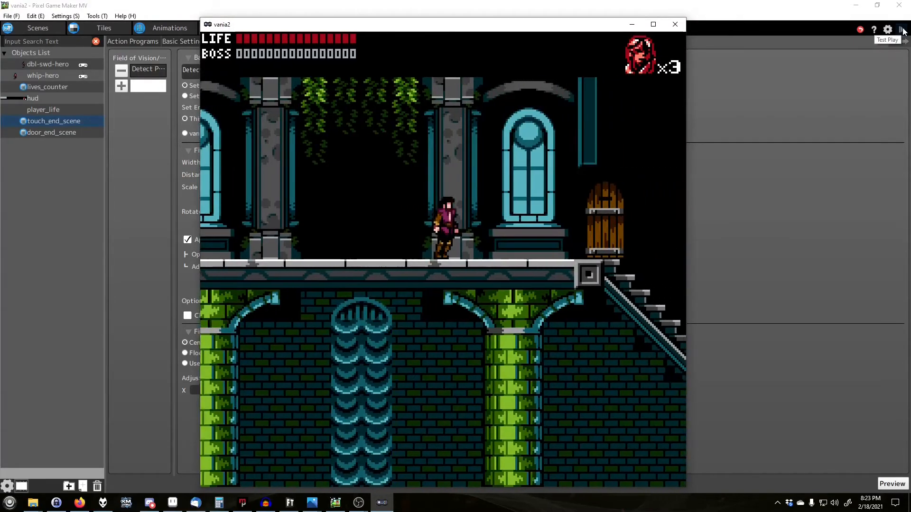
pyautogui.press('Right')
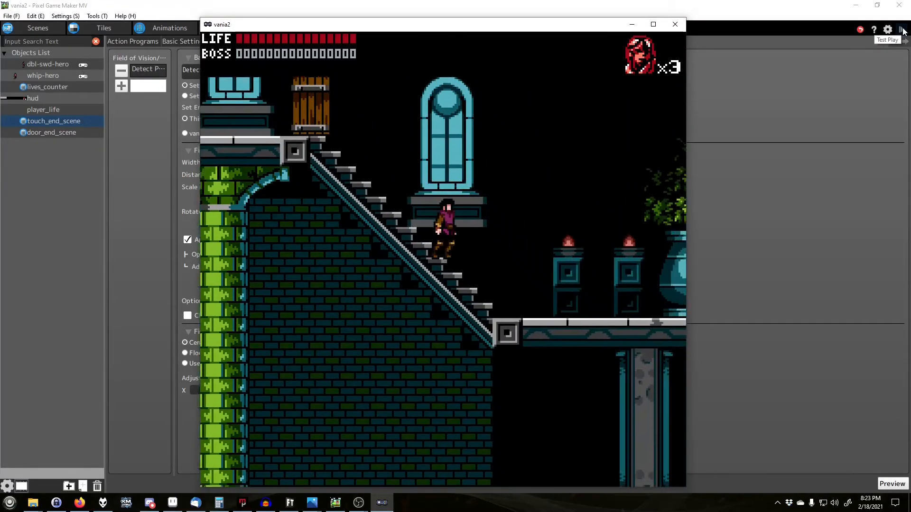
pyautogui.press('Right')
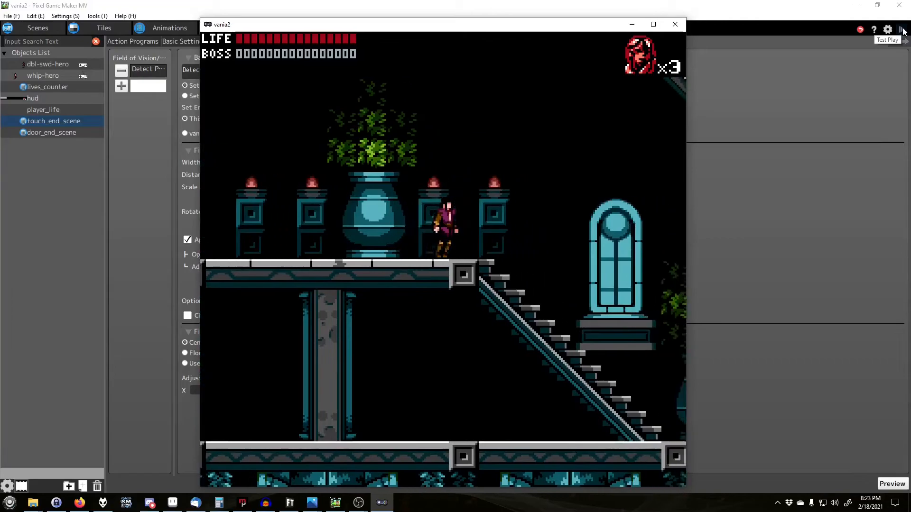
pyautogui.press('Right')
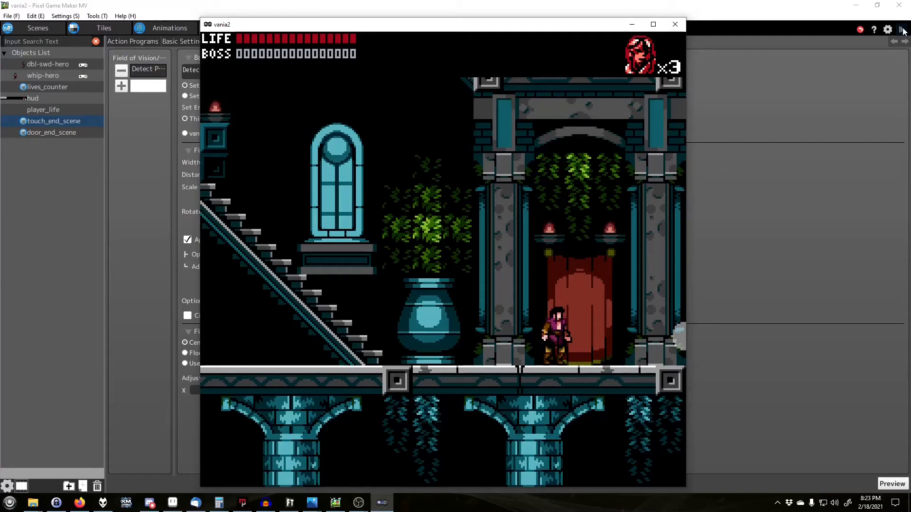
pyautogui.press('Right')
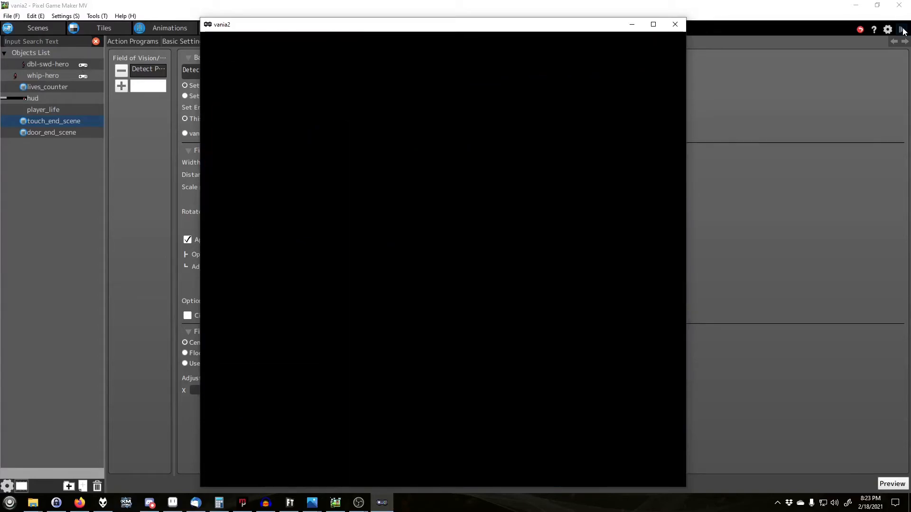
# - Walk the hero back and forth across the detection area on the outside_home door
pyautogui.press('Left')
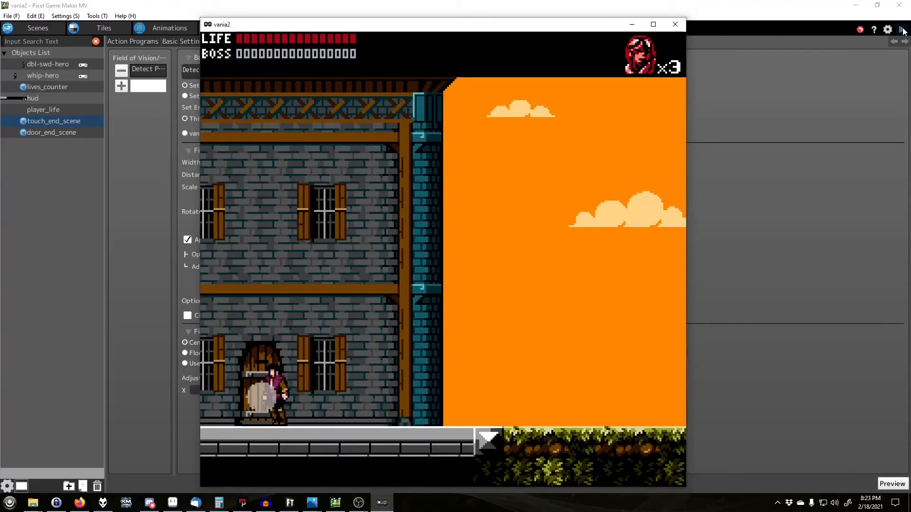
pyautogui.press('Left')
pyautogui.press('Right')
pyautogui.press('Left')
pyautogui.press('Right')
pyautogui.press('Left')
pyautogui.press('Left')
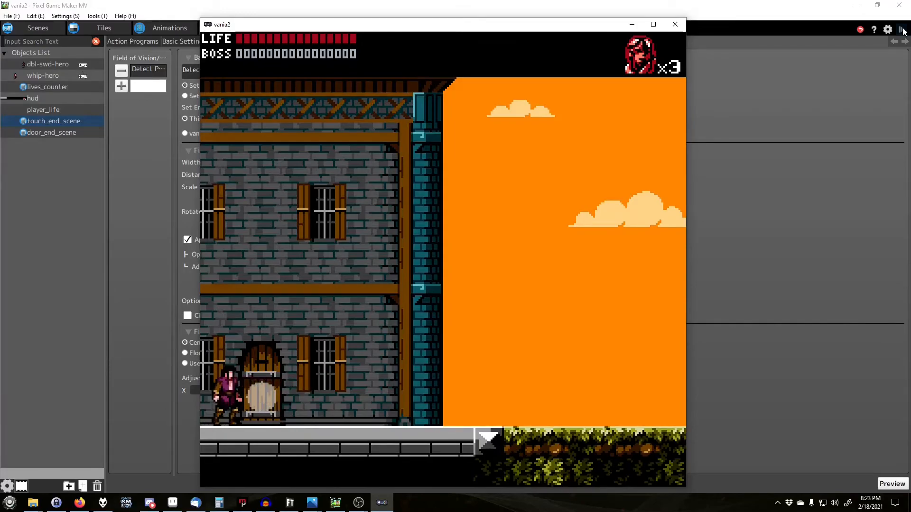
pyautogui.press('Right')
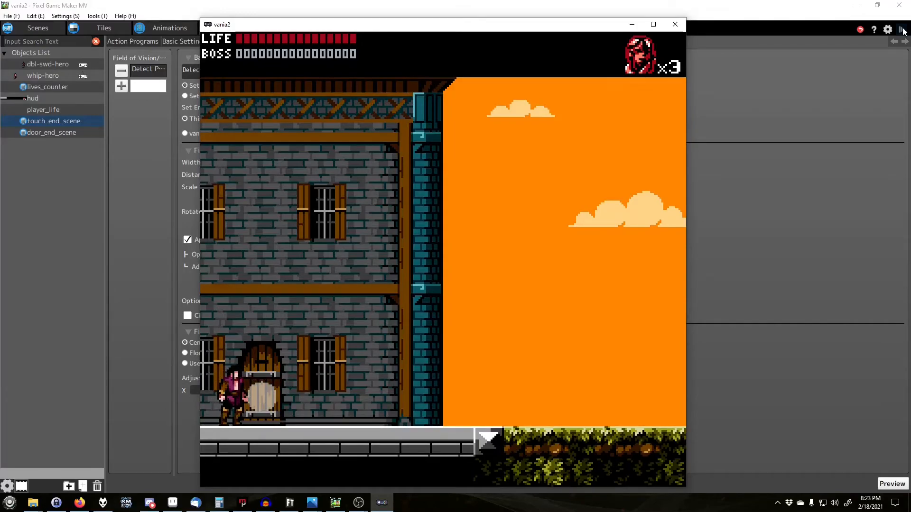
# - Bring the hero back into home through the outside_home door, crack the whip, and close the test play
pyautogui.press('Left')
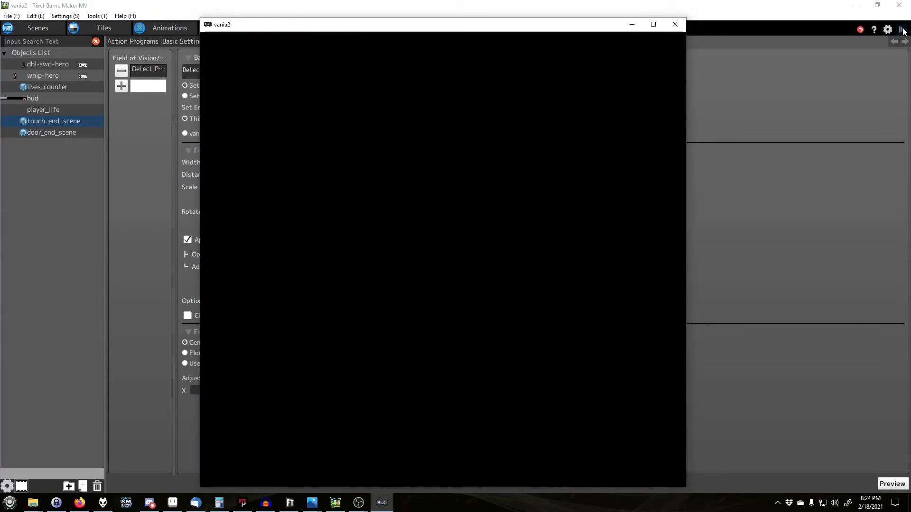
pyautogui.press('Left')
pyautogui.press('z')
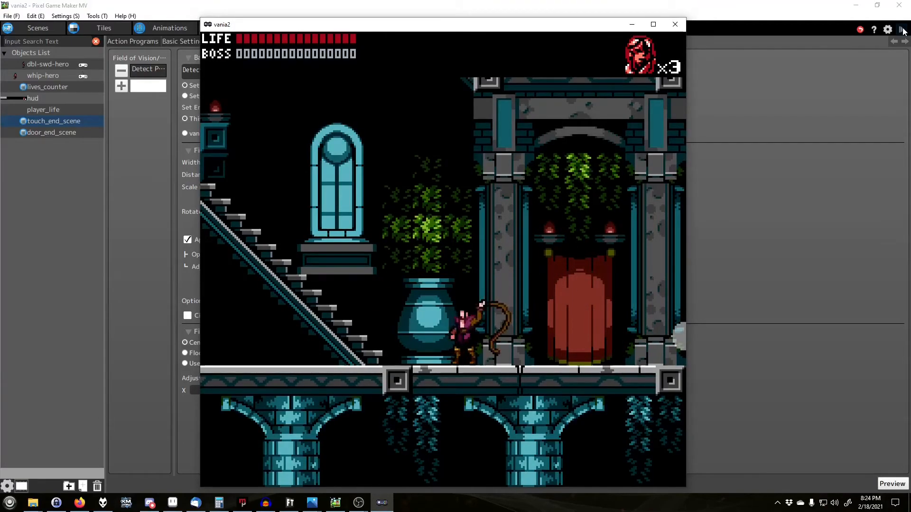
pyautogui.click(674, 24)
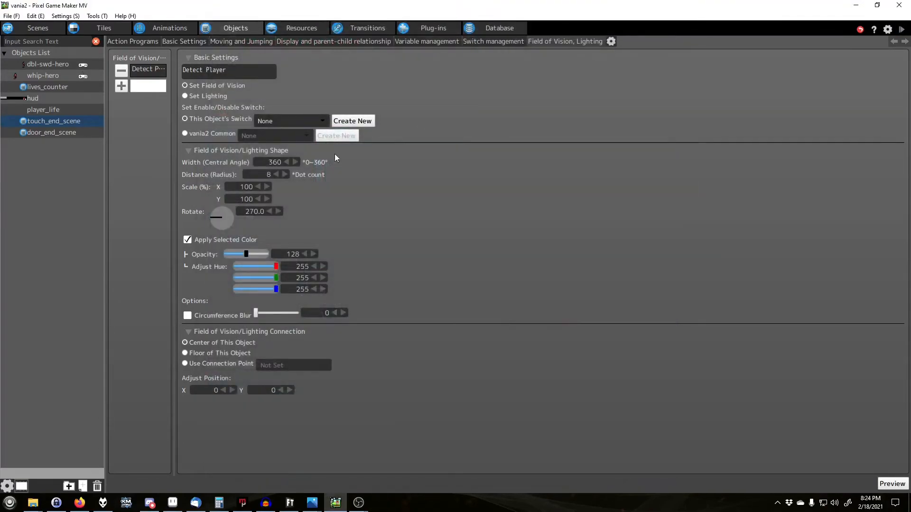
# - Set the Distance (Radius) of touch_end_scene's Detect Player field of vision to 4
pyautogui.click(264, 175)
pyautogui.write('4')
pyautogui.press('Return')
# - Test play touch_end_scene's radius of 4, walking the hero down the home stairs and into the exit's detection area
pyautogui.click(901, 29)
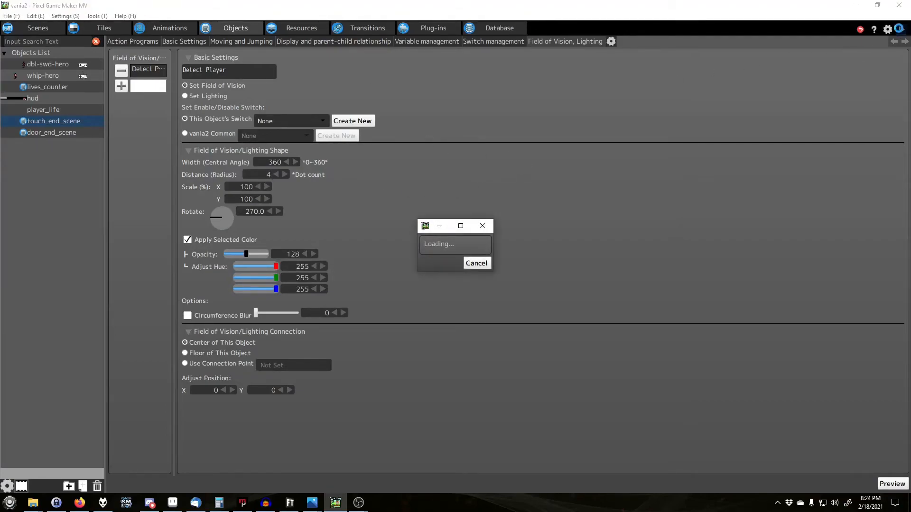
pyautogui.press('Right')
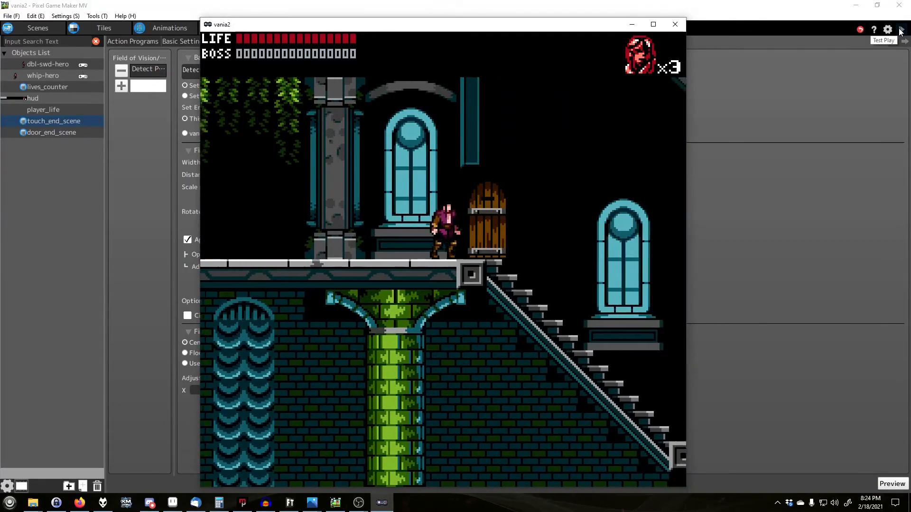
pyautogui.press('Right')
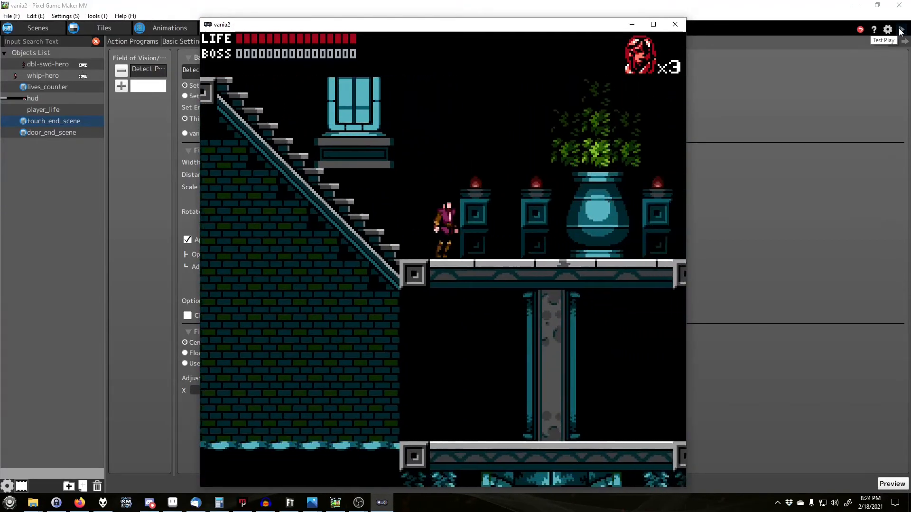
pyautogui.press('Right')
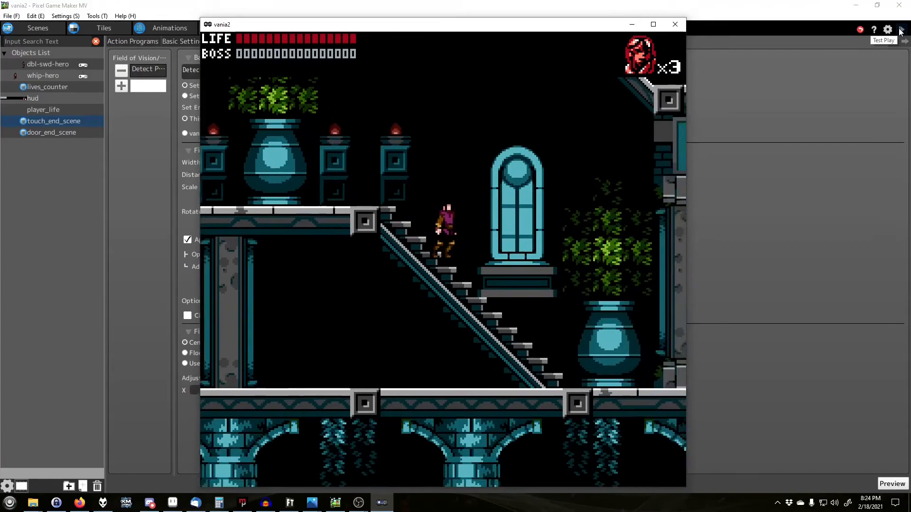
pyautogui.press('Right')
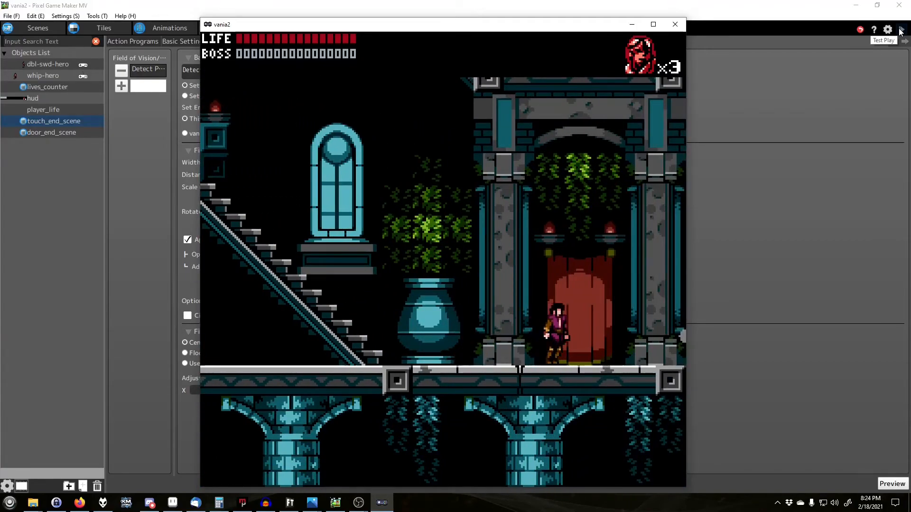
pyautogui.press('Right')
pyautogui.press('Left')
pyautogui.press('Up')
pyautogui.press('Left')
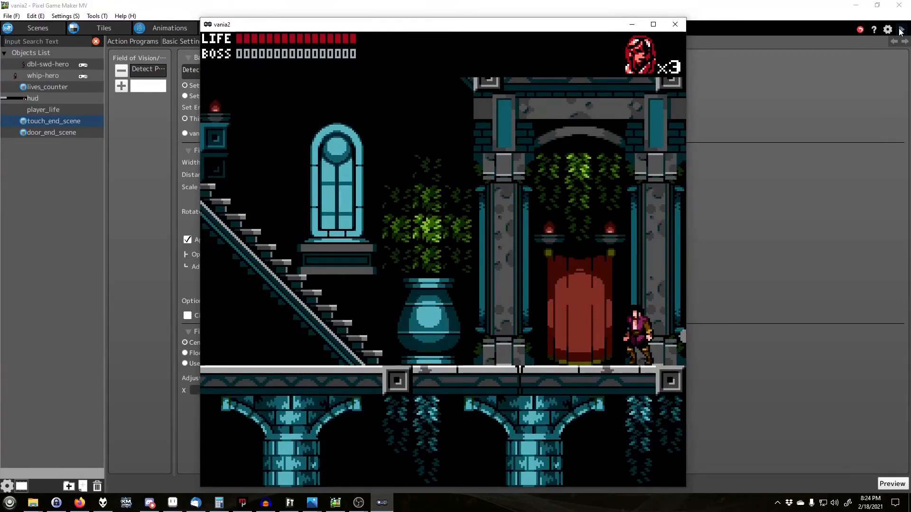
pyautogui.press('Right')
# - Move the hero onto the outside_home door, re-enter home, and end the test play
pyautogui.press('Left')
pyautogui.press('Right')
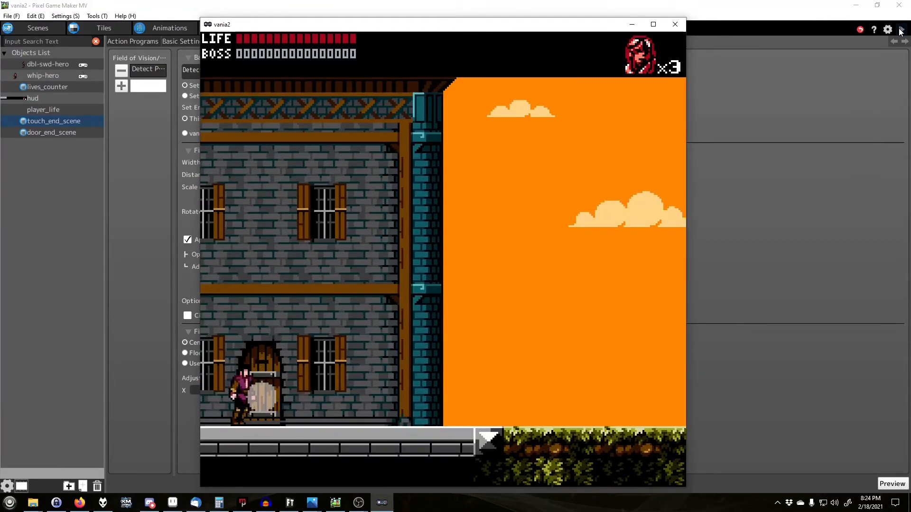
pyautogui.press('Up')
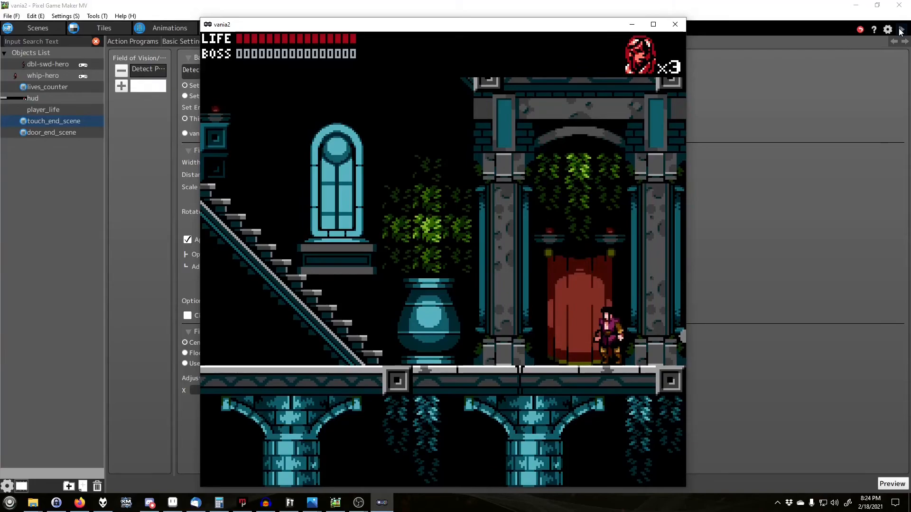
pyautogui.click(675, 25)
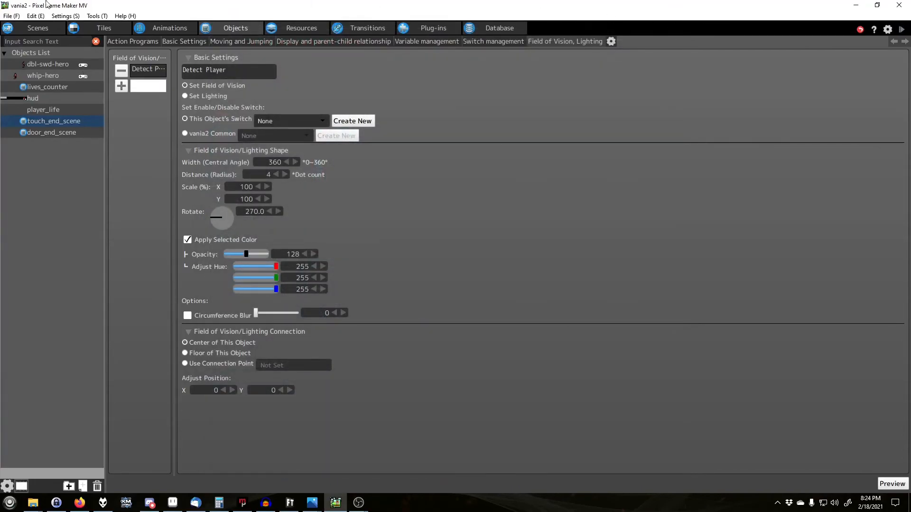
# - Check touch_end_scene's action program, and review whip-hero's action program and its Moving and Jumping parameters
pyautogui.click(126, 42)
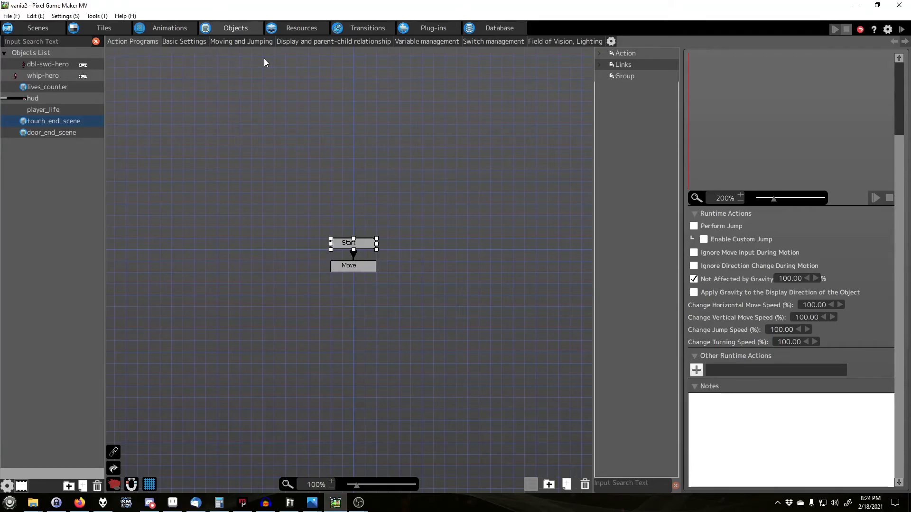
pyautogui.click(196, 28)
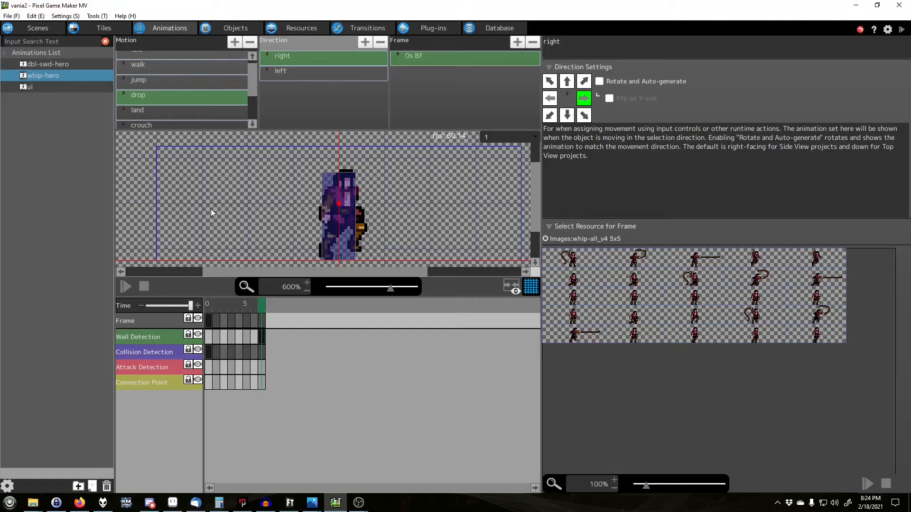
pyautogui.click(227, 29)
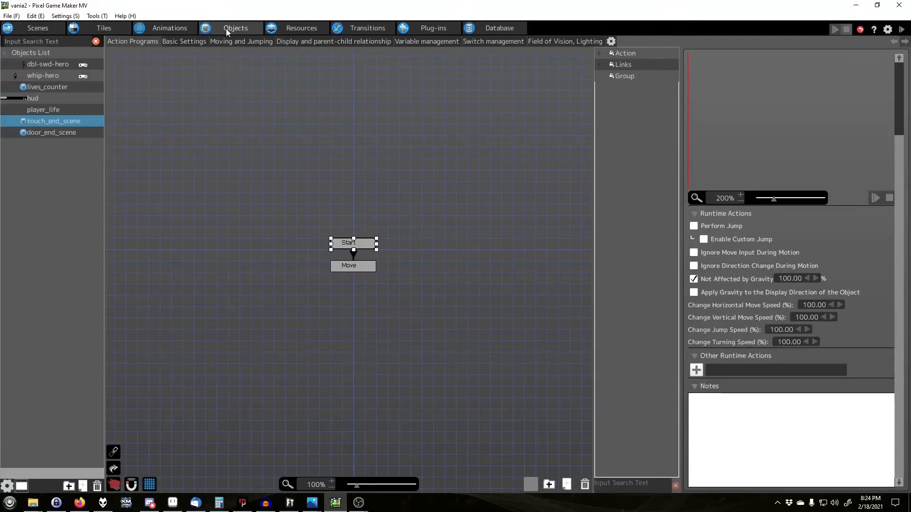
pyautogui.click(42, 75)
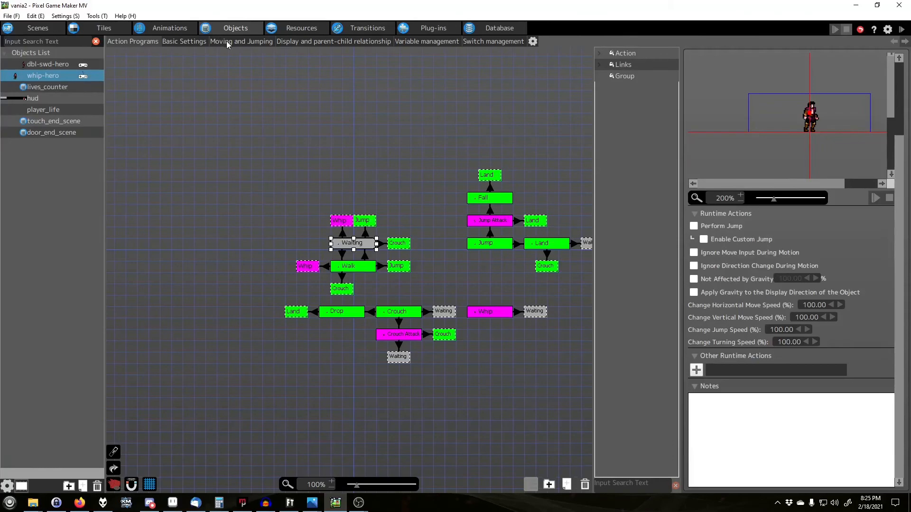
pyautogui.click(225, 41)
pyautogui.scroll(-2, 292, 286)
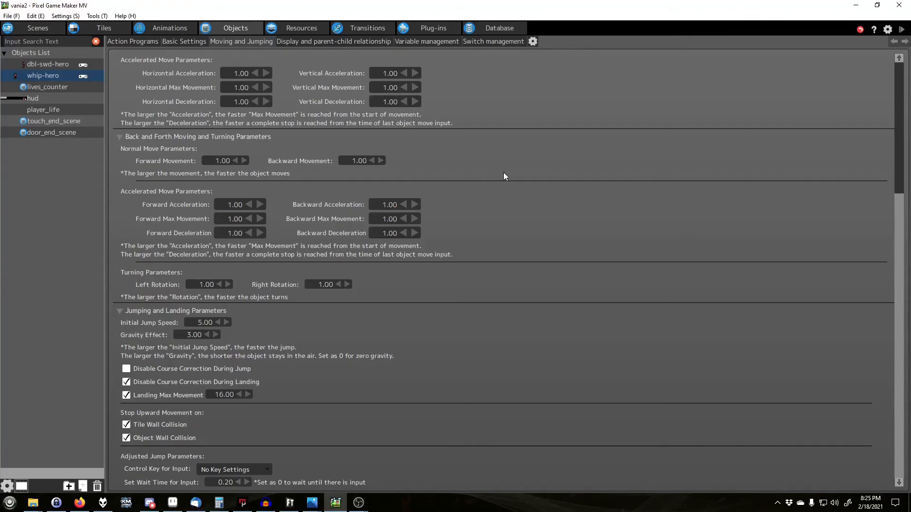
# - Test play whip-hero's movement, taking the hero down both home staircases to the lower floor
pyautogui.click(901, 29)
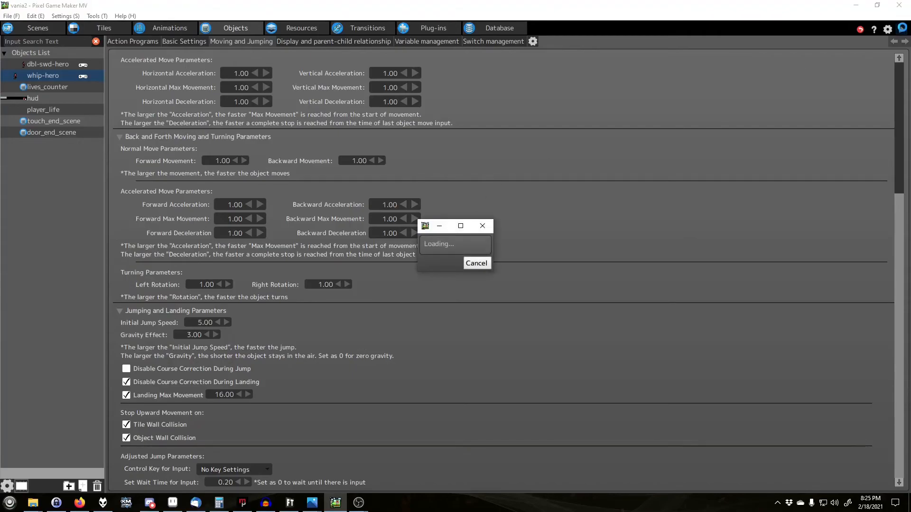
pyautogui.press('Right')
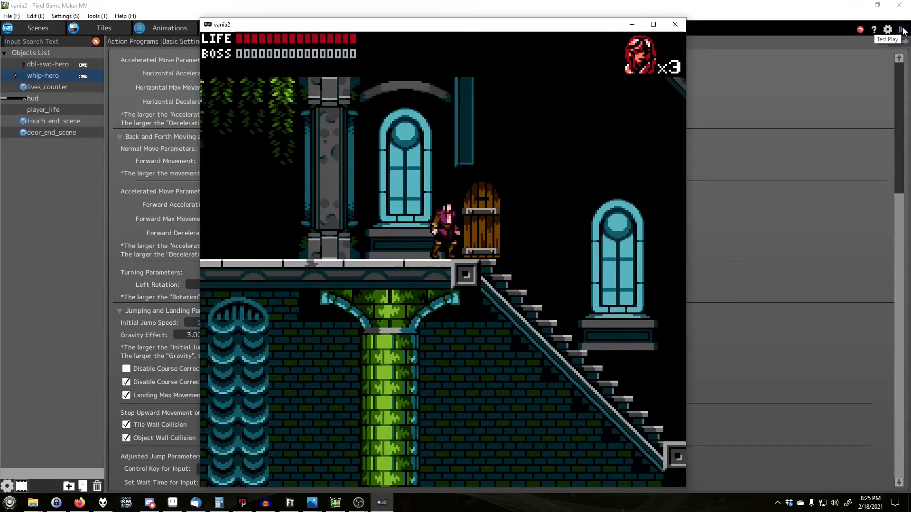
pyautogui.press('Right')
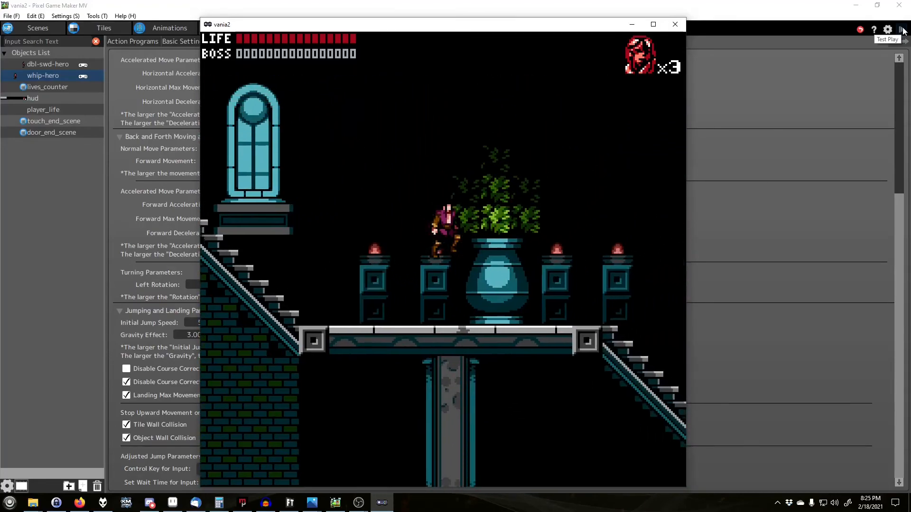
pyautogui.press('Right')
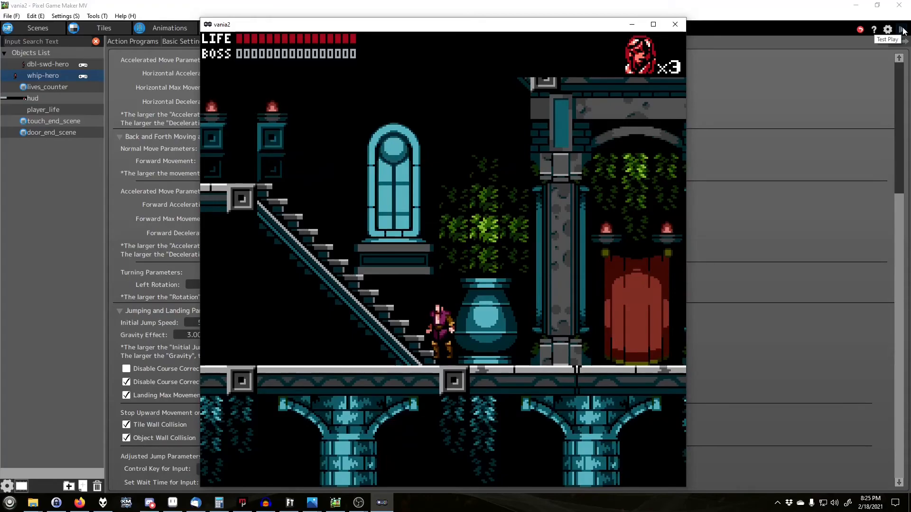
# - Test the hero's crouching and walking on the lowest steps of the staircase beside the large vase
pyautogui.press('Down')
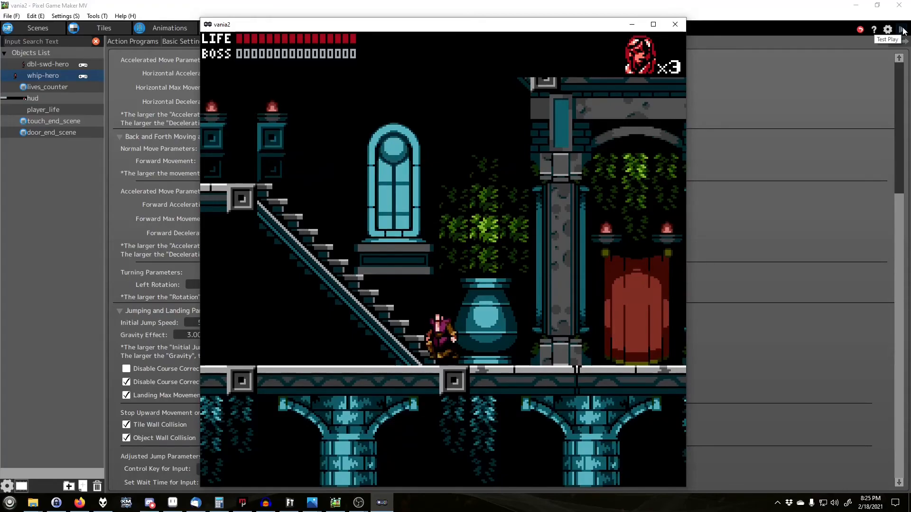
pyautogui.press('Left')
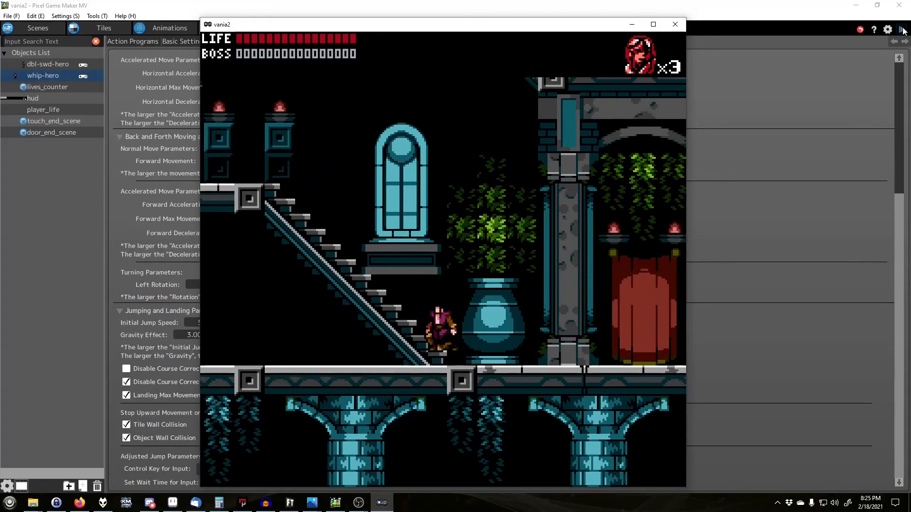
pyautogui.press('Right')
pyautogui.press('Left')
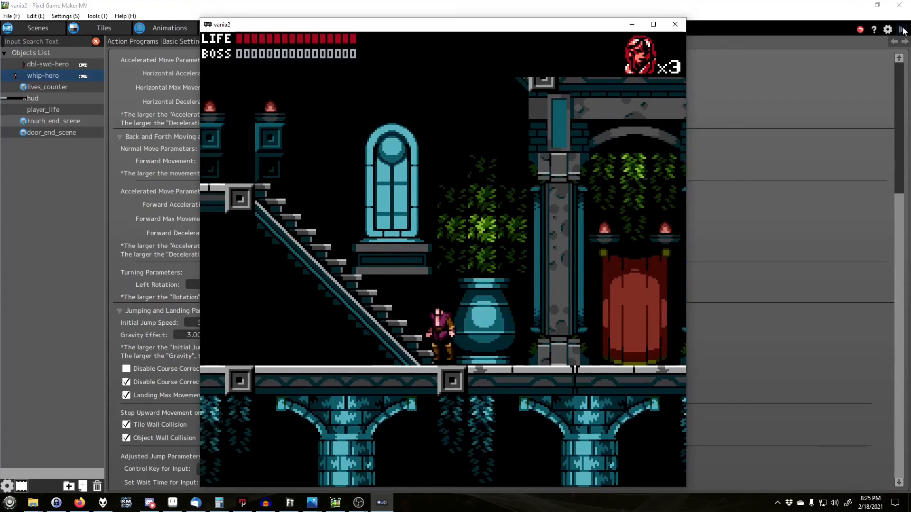
pyautogui.press('Left')
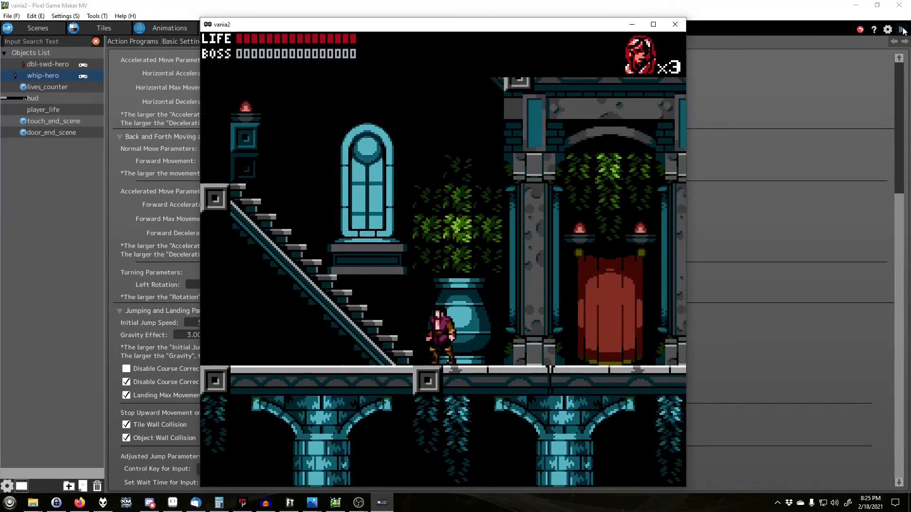
pyautogui.press('Right')
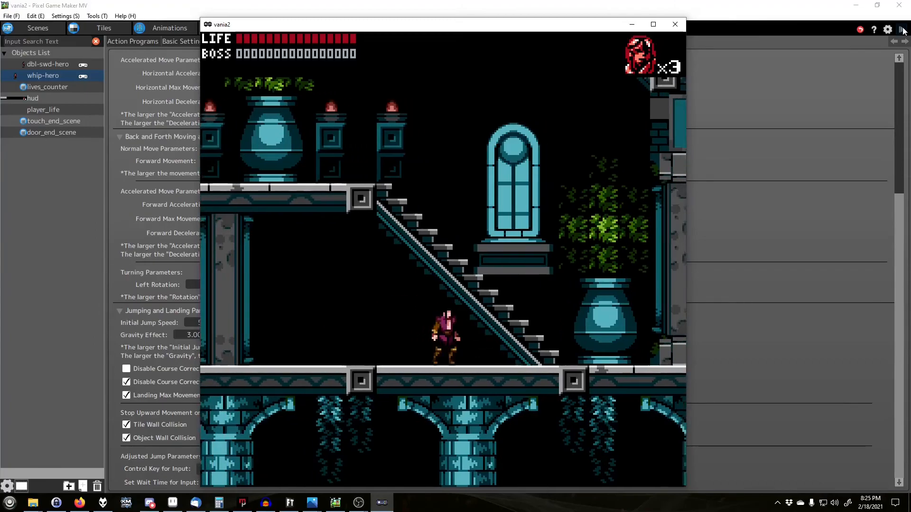
# - Test repeated approaches to the staircase from the lower floor, turning the hero back and forth at its lowest steps
pyautogui.press('Left')
pyautogui.press('Right')
pyautogui.press('Left')
pyautogui.press('x')
pyautogui.press('Right')
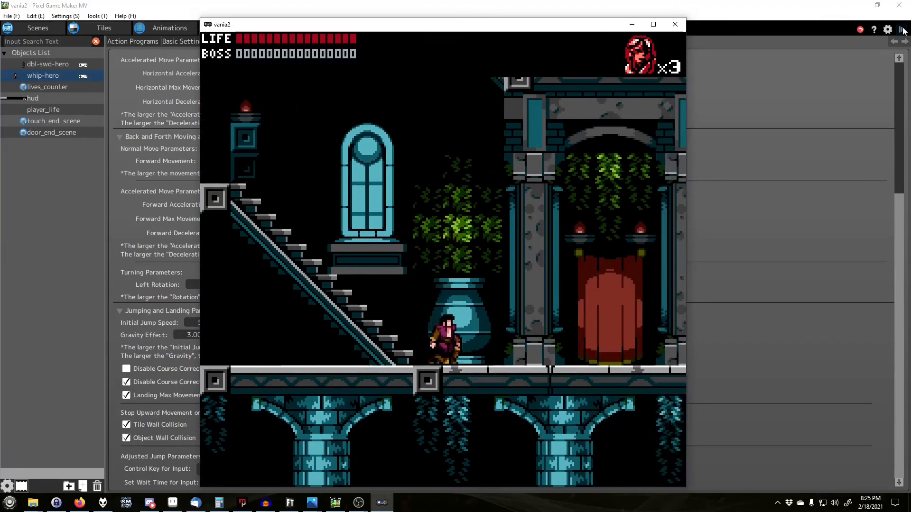
pyautogui.press('Left')
pyautogui.press('x')
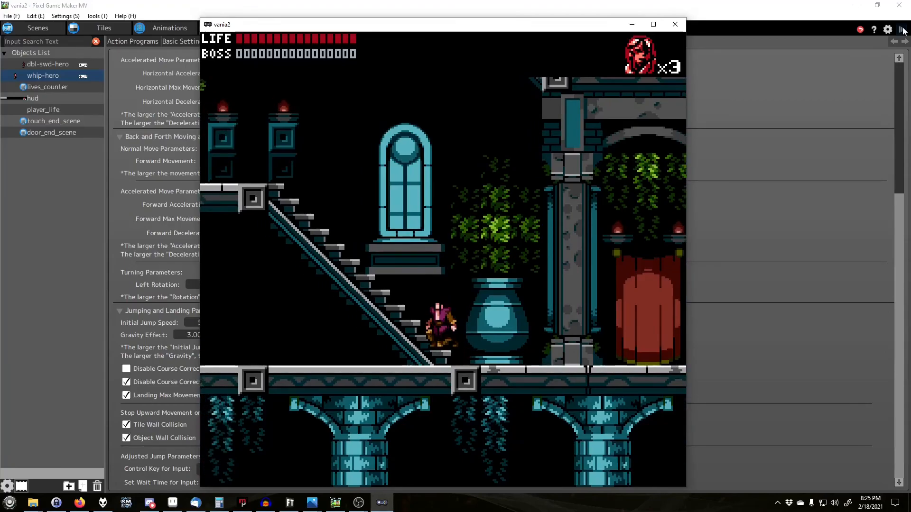
pyautogui.press('Right')
pyautogui.press('Left')
pyautogui.press('x')
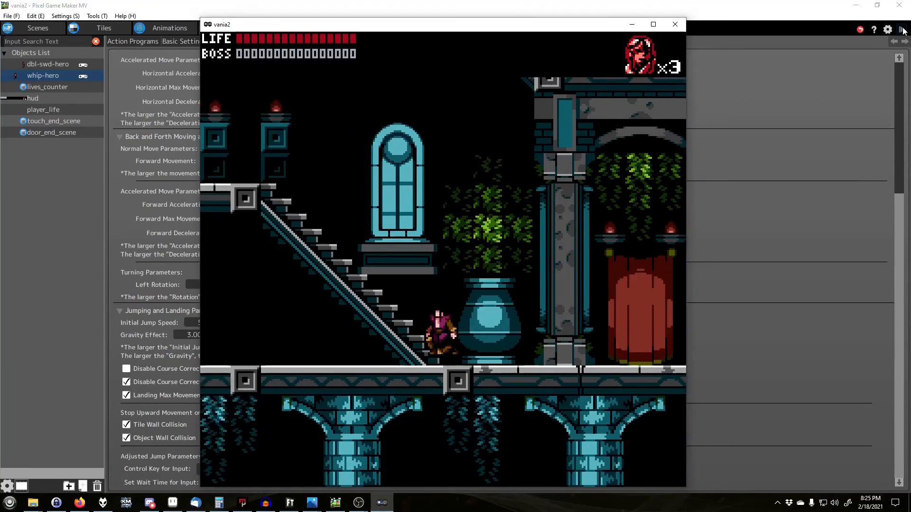
pyautogui.press('Right')
pyautogui.press('Left')
pyautogui.press('Left')
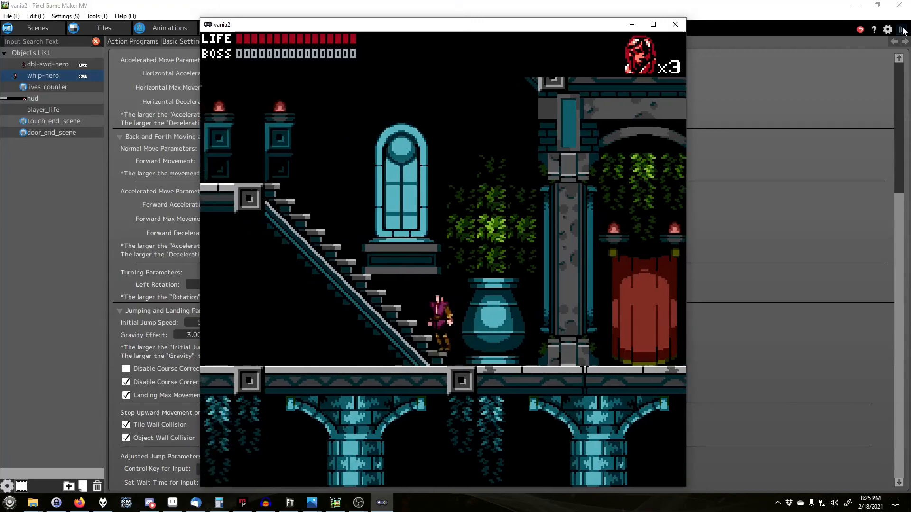
# - Take the hero from beneath the staircase to the red door on the lower floor and end the test play
pyautogui.press('x')
pyautogui.press('Left')
pyautogui.press('Right')
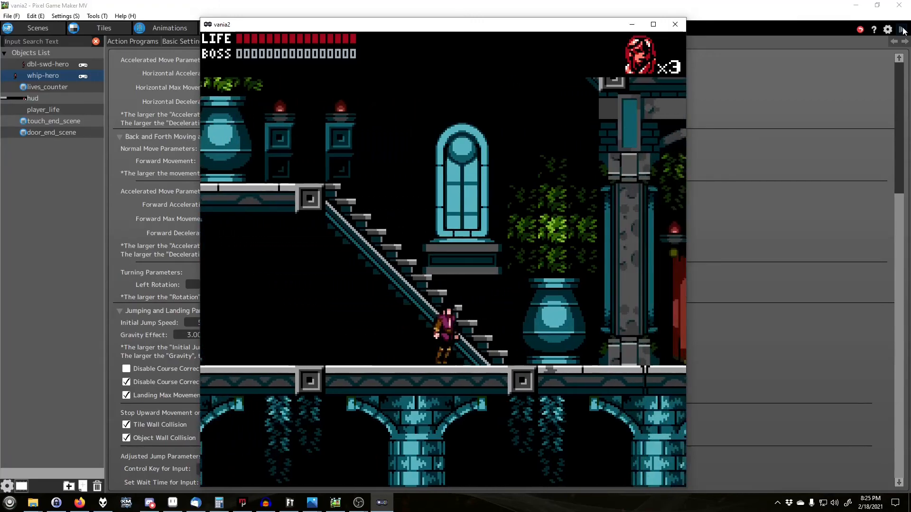
pyautogui.press('z')
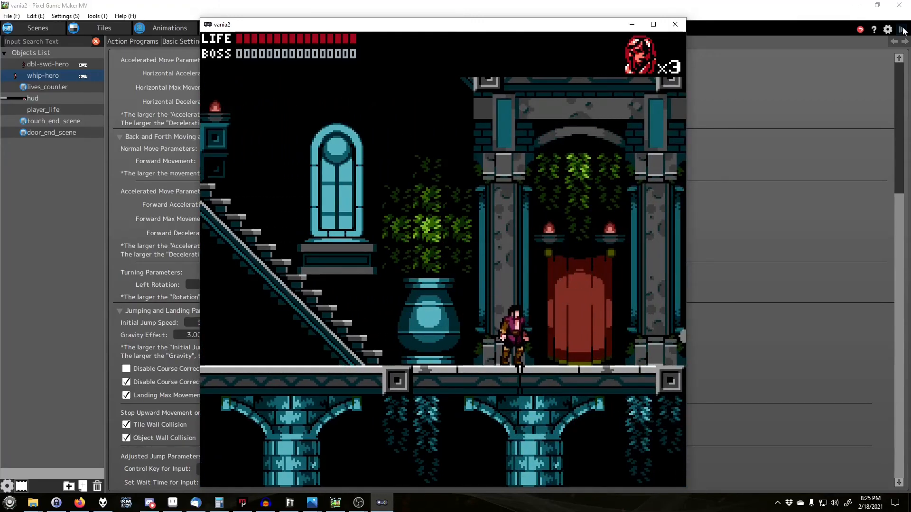
pyautogui.click(674, 24)
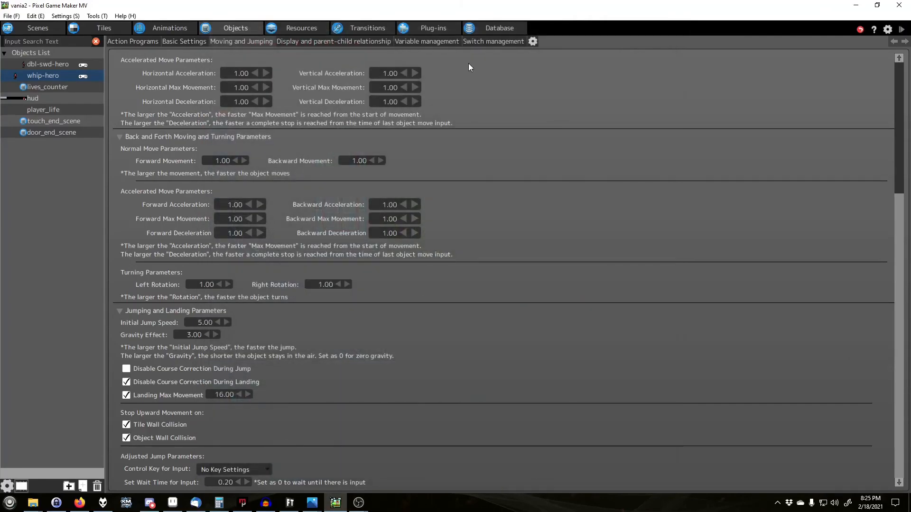